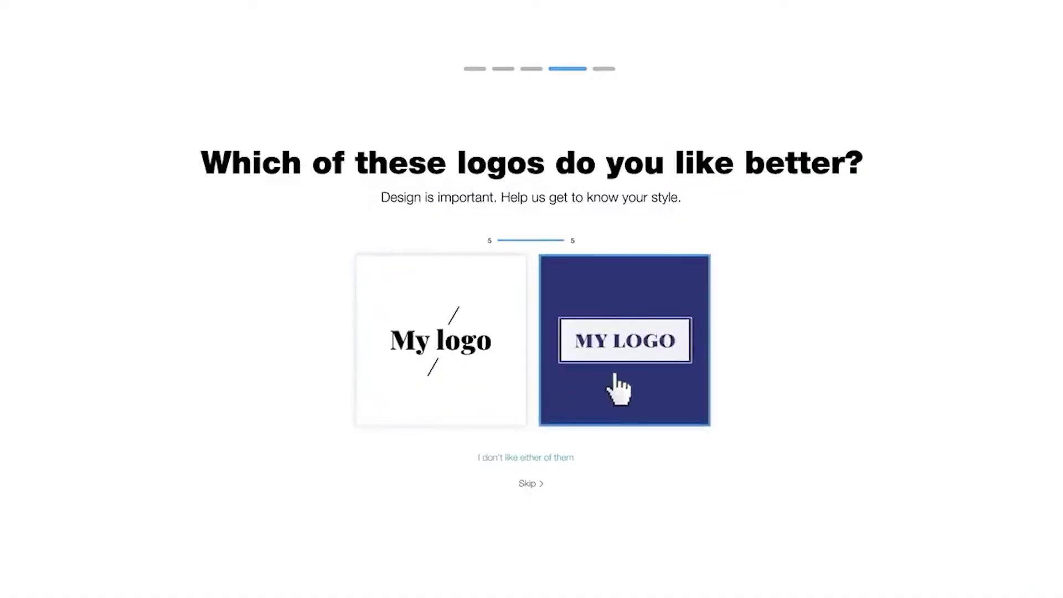
Pick the boxed navy logo as the preferred style and choose Website and Social Media as the logo's uses
click(619, 389)
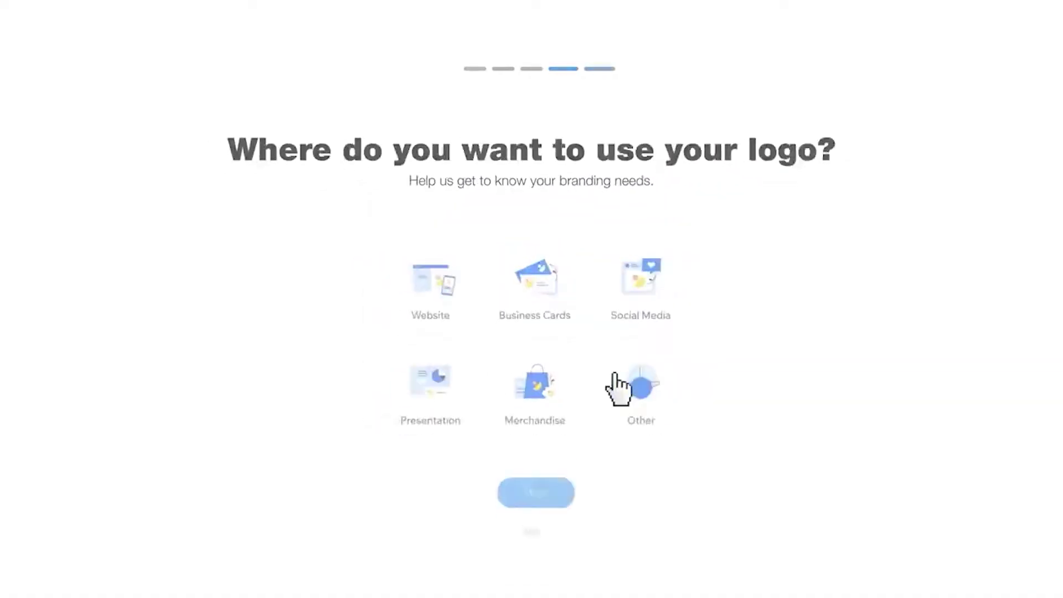
click(422, 300)
click(669, 299)
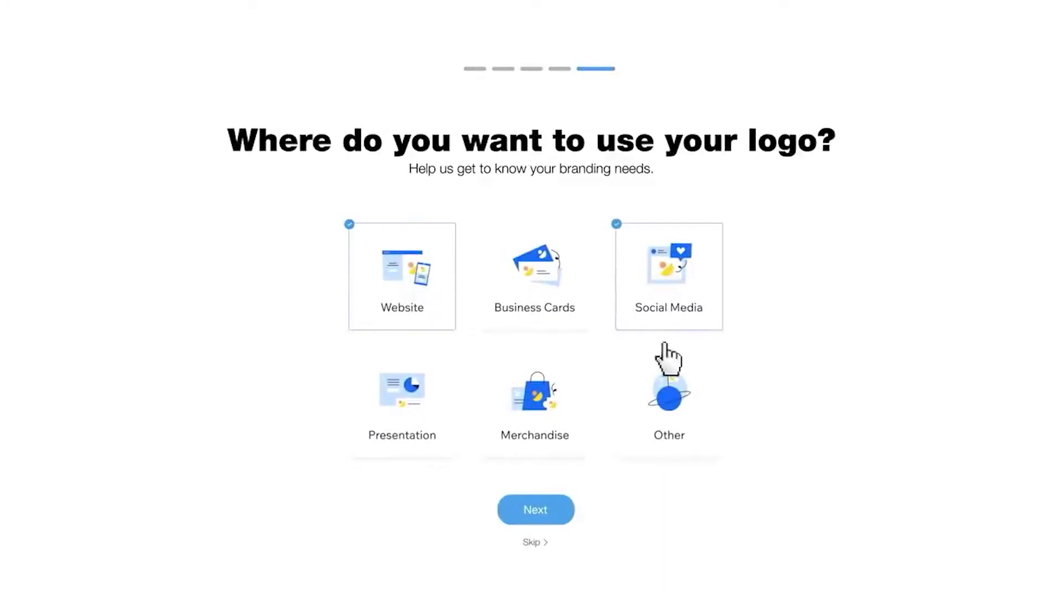
click(534, 514)
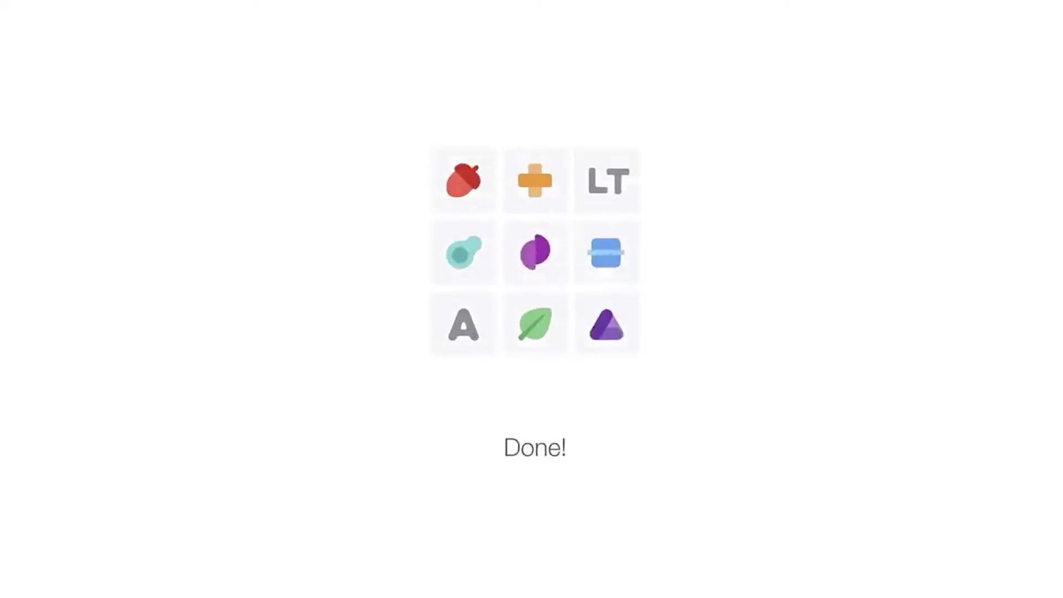
Look through the generated Plenty Plants logo designs
scroll(531, 387, down, 5)
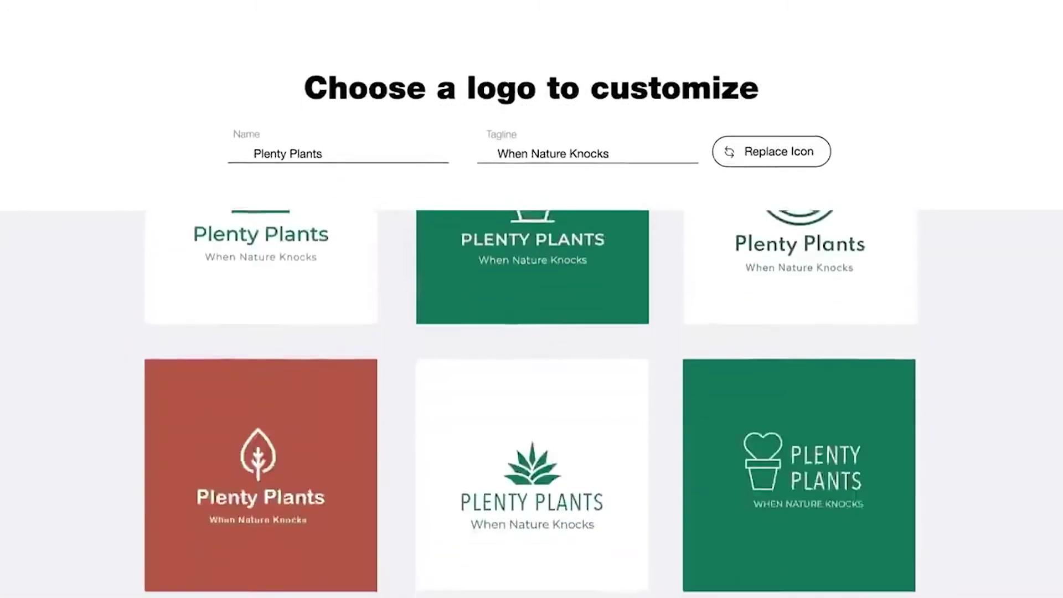
scroll(562, 416, down, 2)
mouse_move(562, 416)
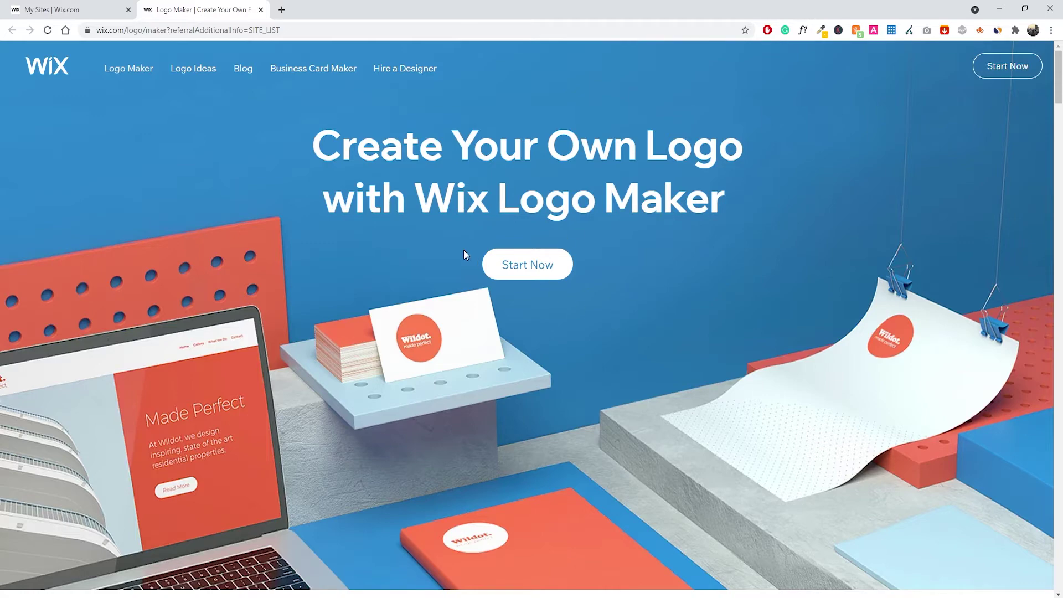
Start a new logo in Wix Logo Maker and choose to create it yourself instead of hiring a designer
scroll(575, 293, down, 3)
scroll(592, 294, up, 3)
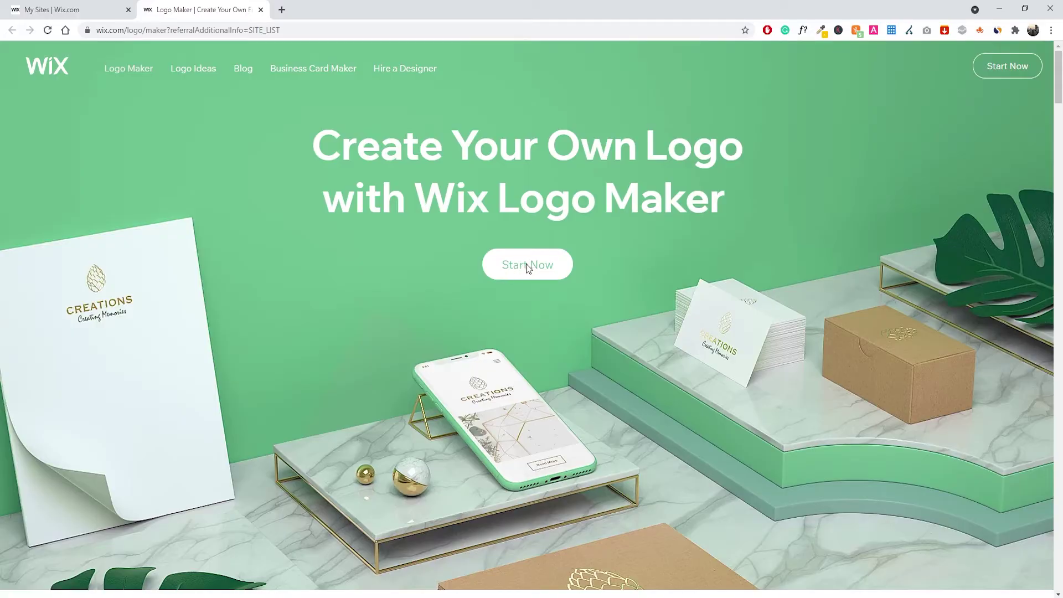
click(527, 266)
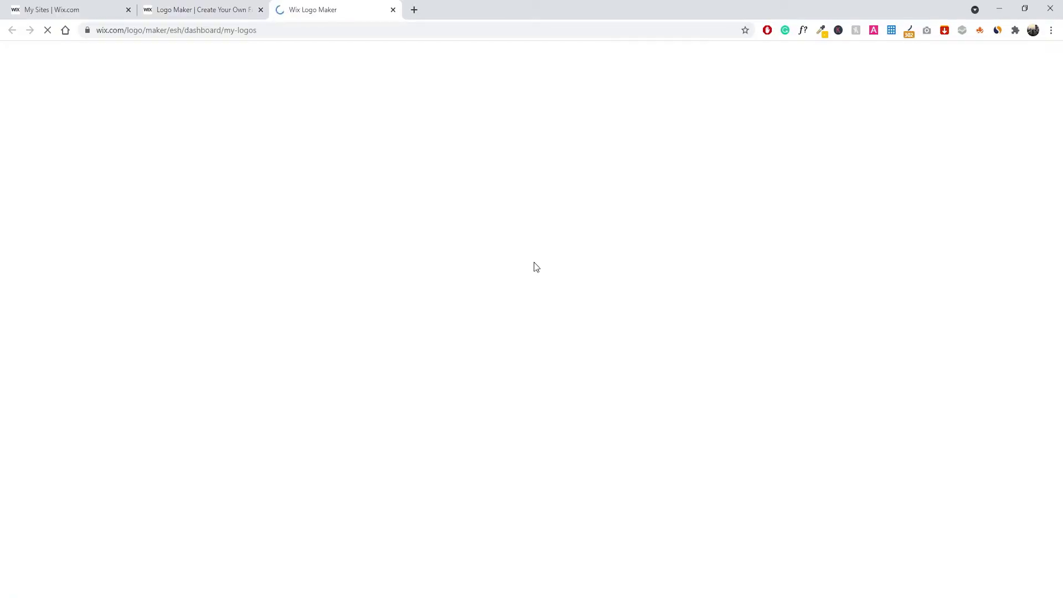
mouse_move(477, 248)
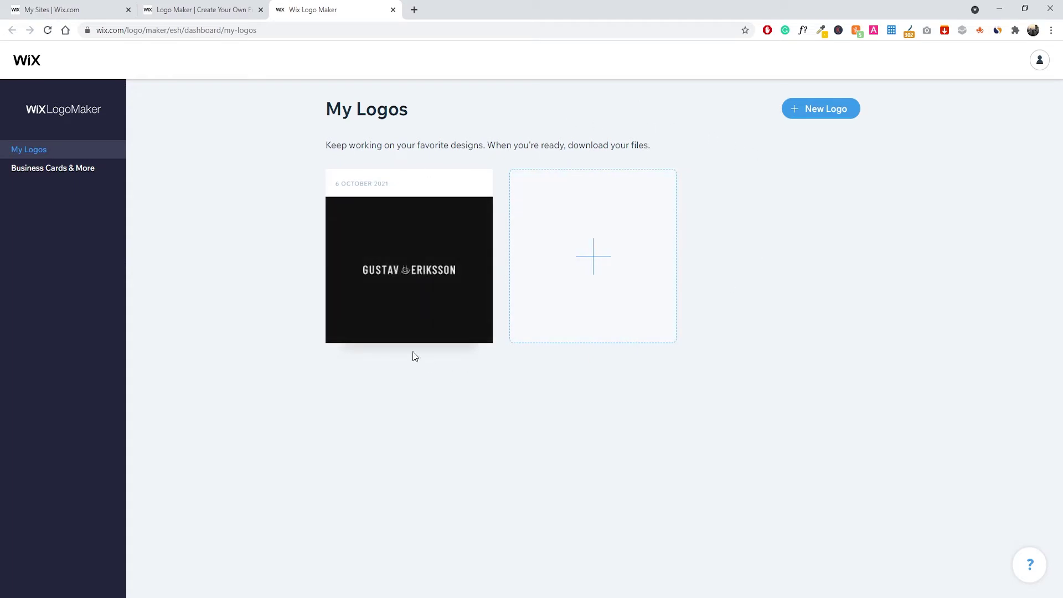
mouse_move(485, 218)
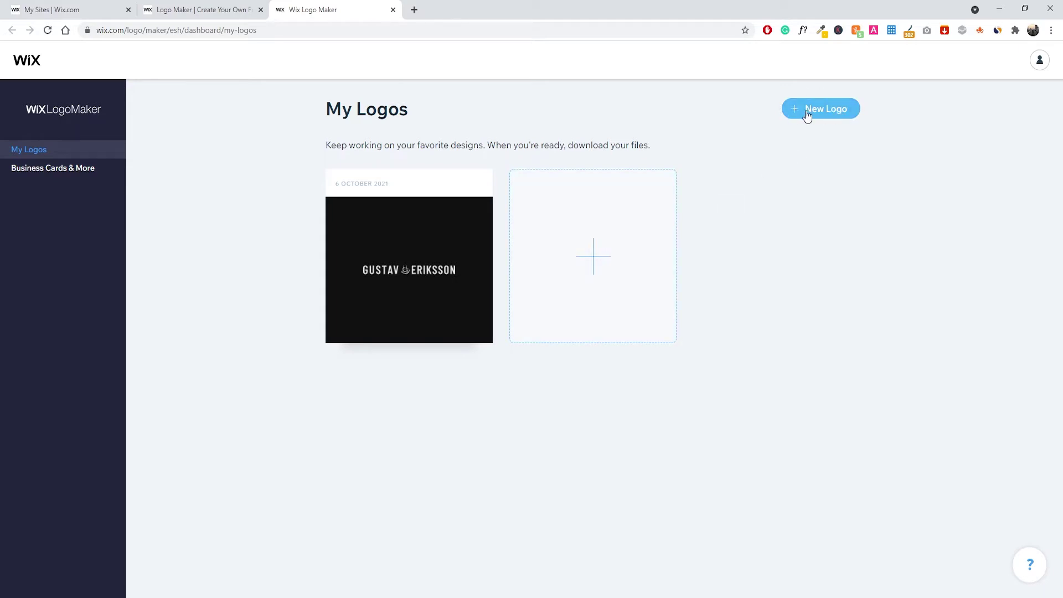
click(837, 113)
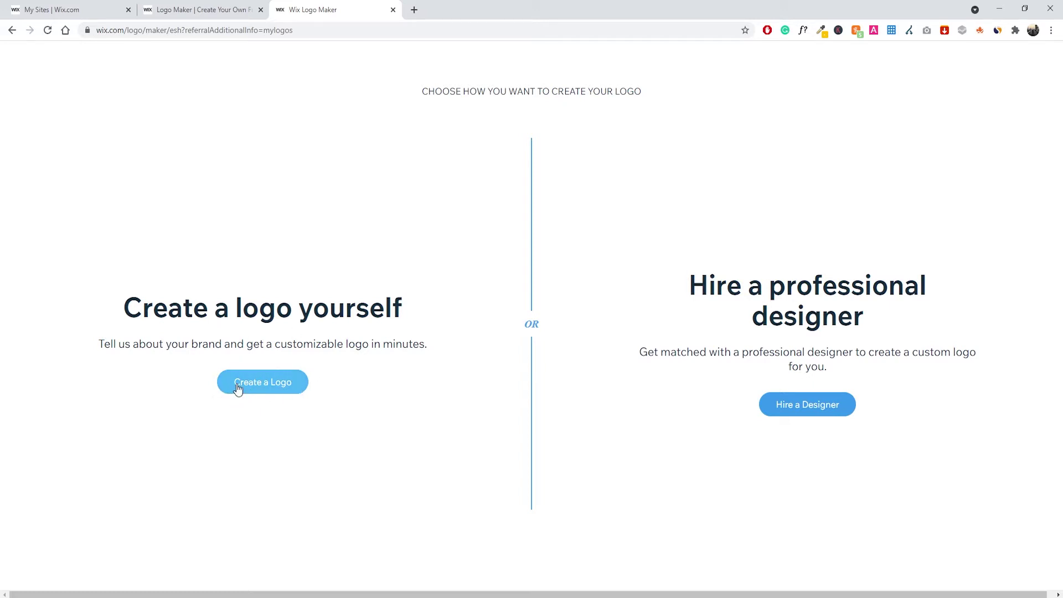
click(297, 389)
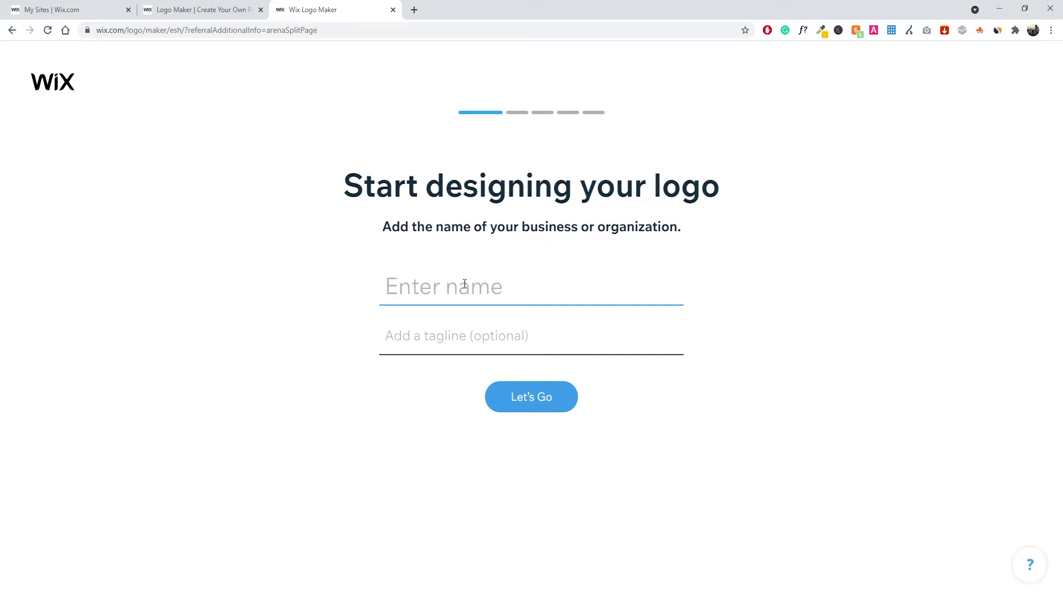
Enter PetCo as the business name, leave the tagline empty and continue to the industry question
text(Pet)
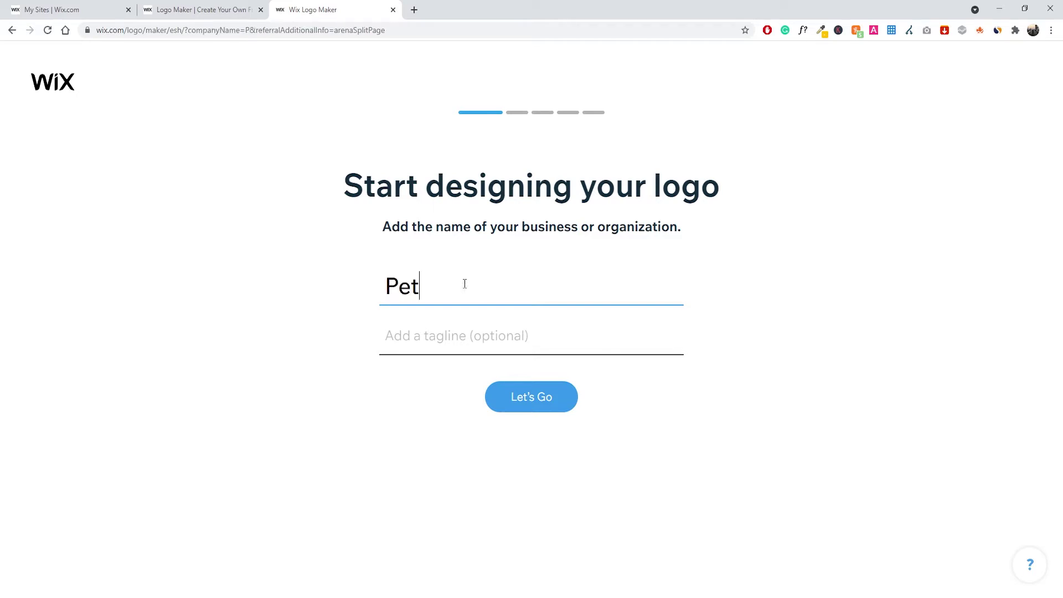
text(Co)
drag(465, 284, 336, 305)
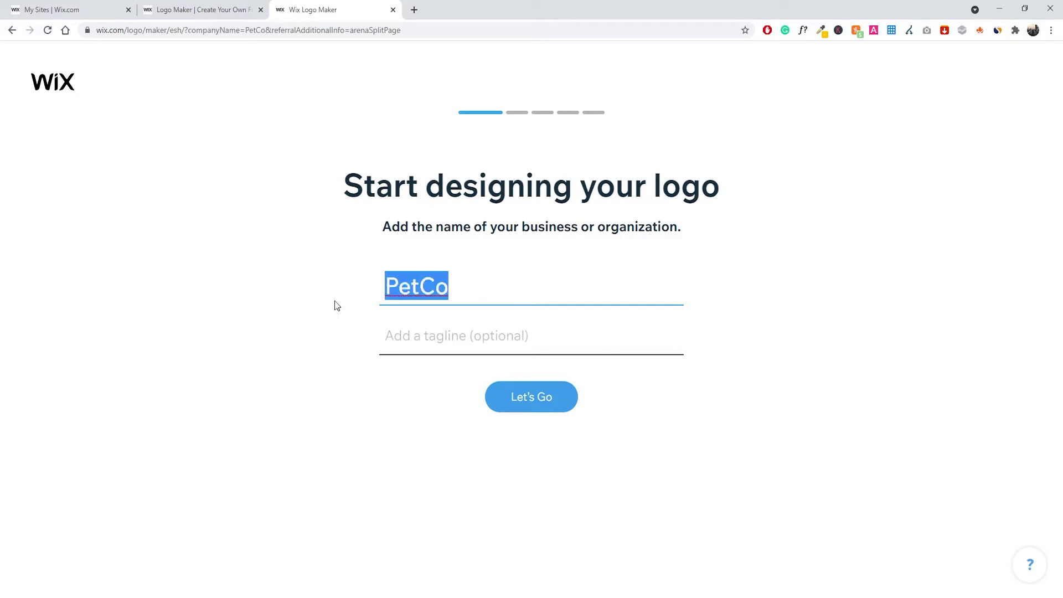
click(364, 304)
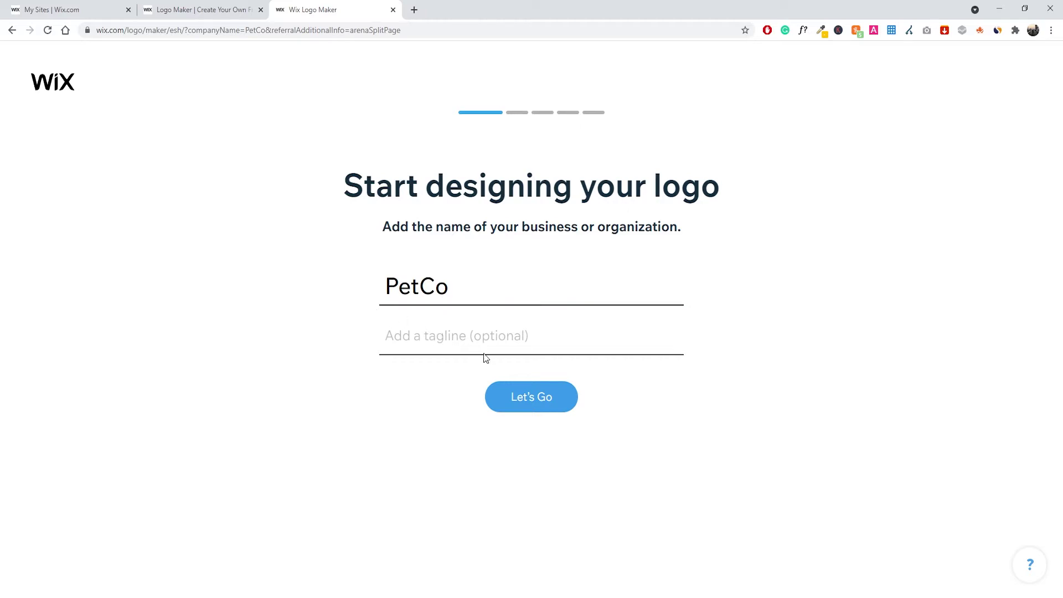
click(449, 341)
drag(514, 292, 479, 294)
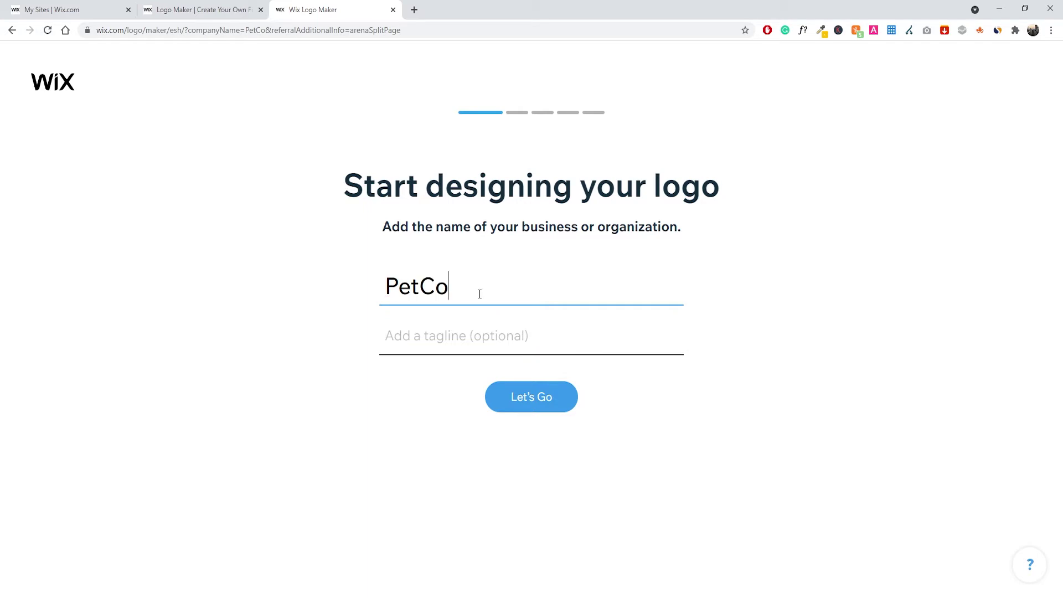
click(456, 334)
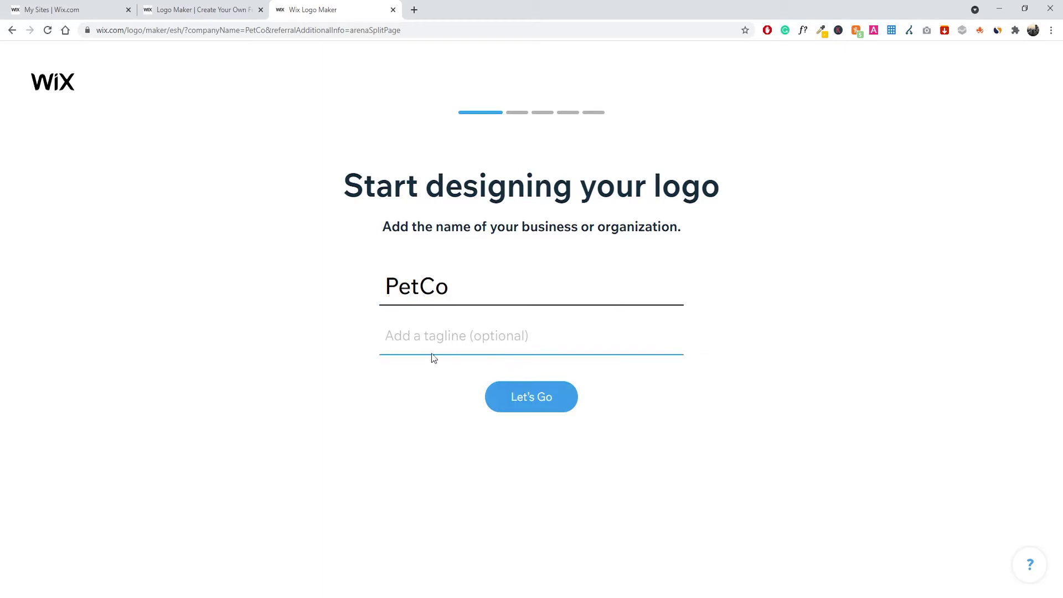
click(532, 401)
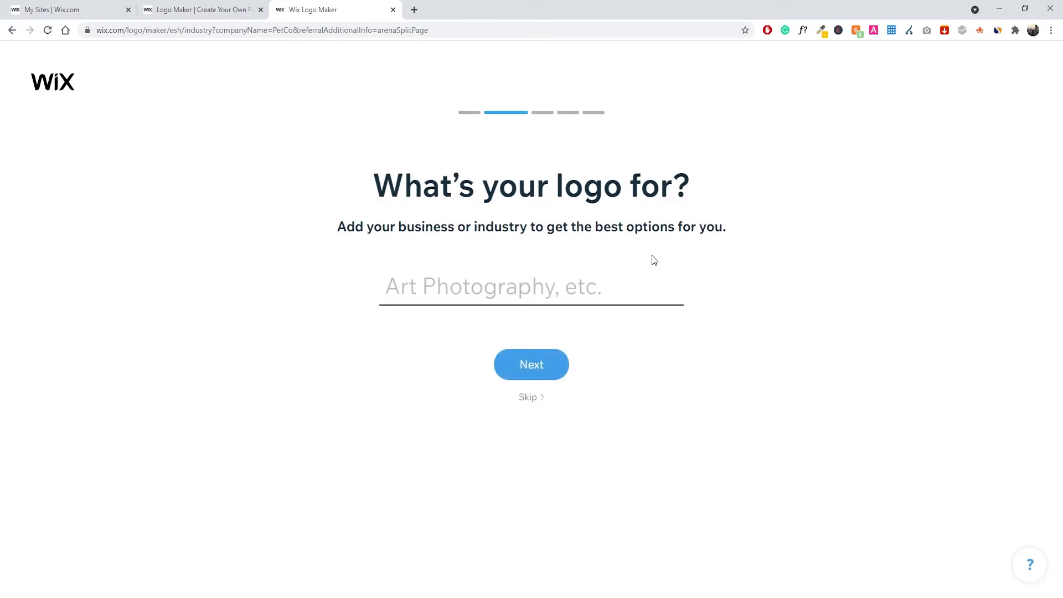
Set the logo's industry to Pet Store and continue to the look and feel question
click(531, 291)
text(pet)
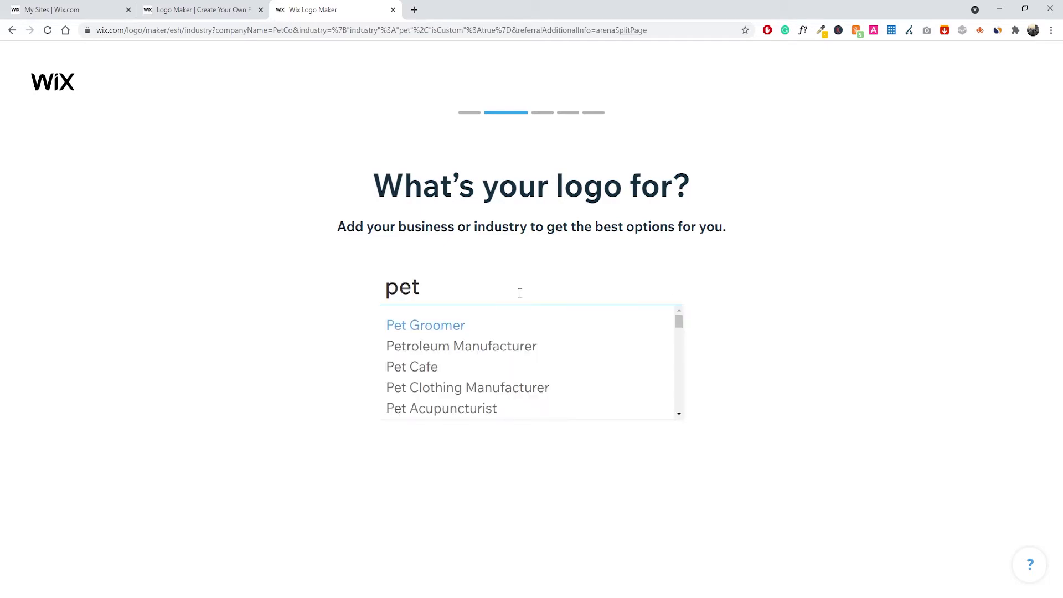
scroll(482, 360, down, 6)
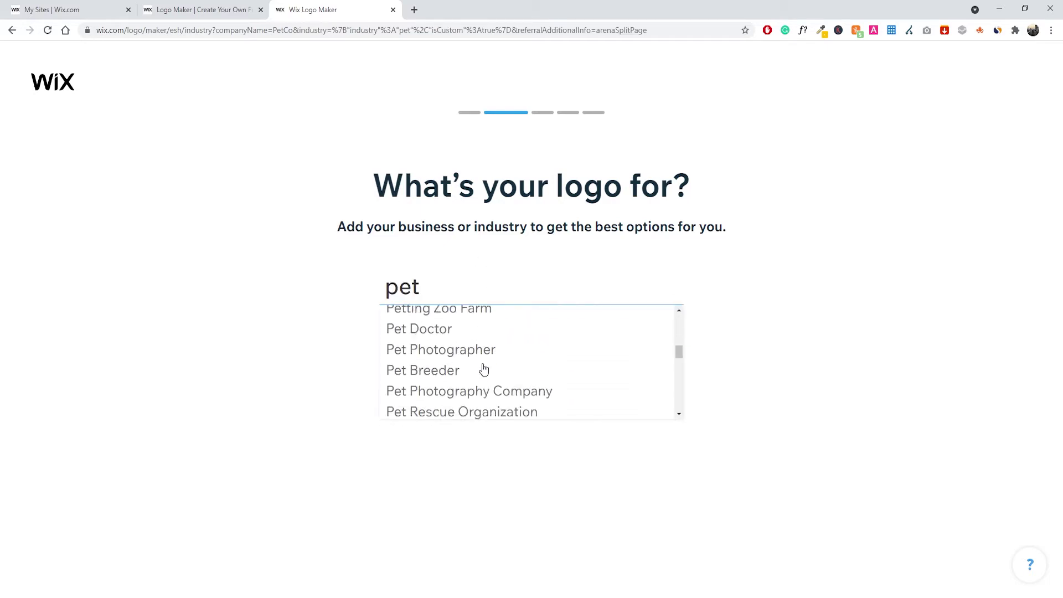
scroll(477, 358, up, 5)
text(store)
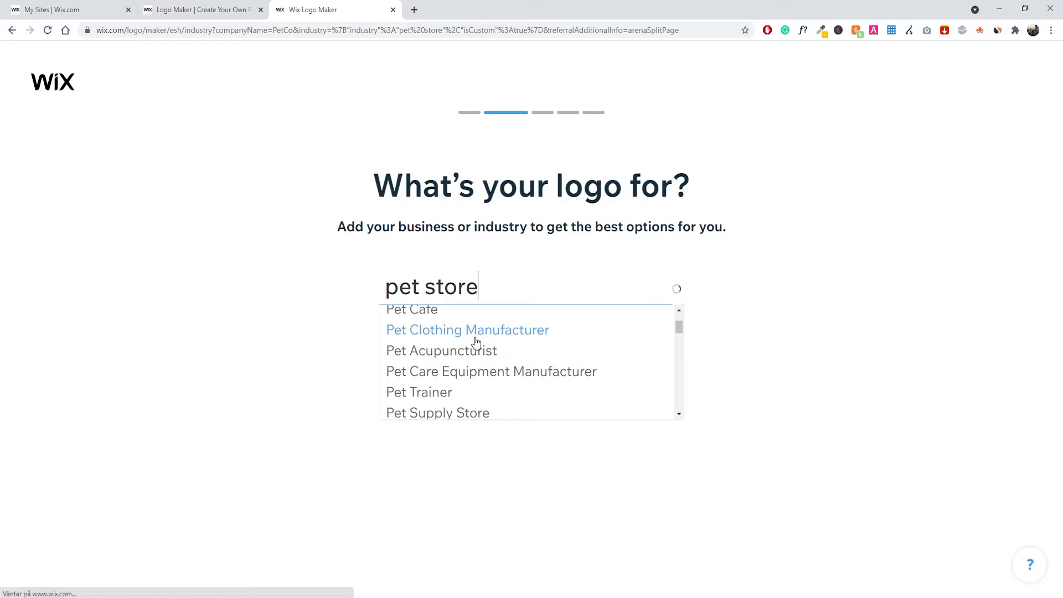
click(463, 325)
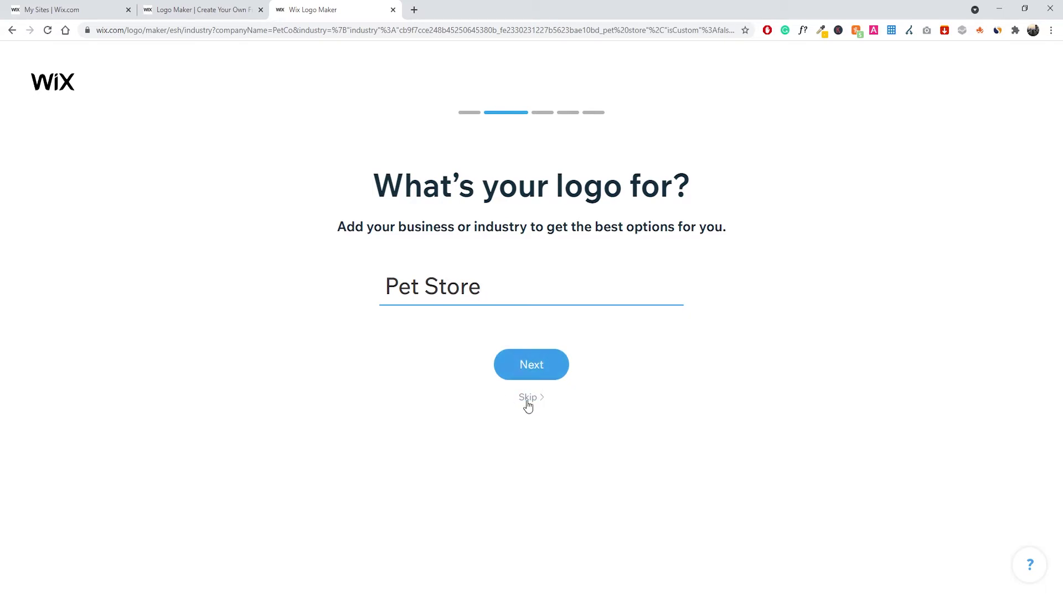
click(547, 371)
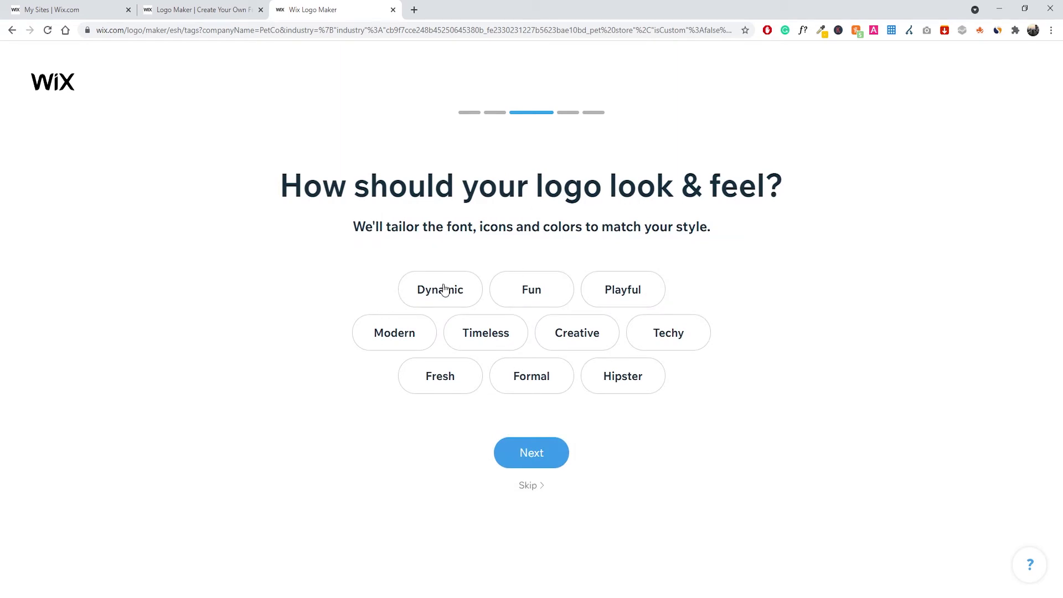
Choose Fun, Playful and Modern as the logo's look and feel and continue
click(545, 299)
click(625, 296)
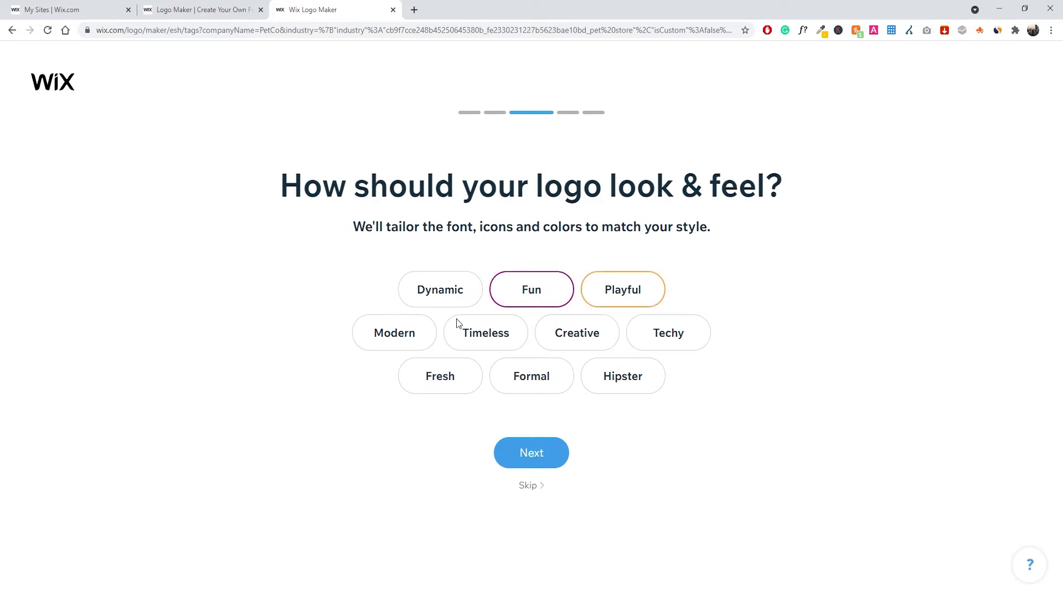
click(403, 345)
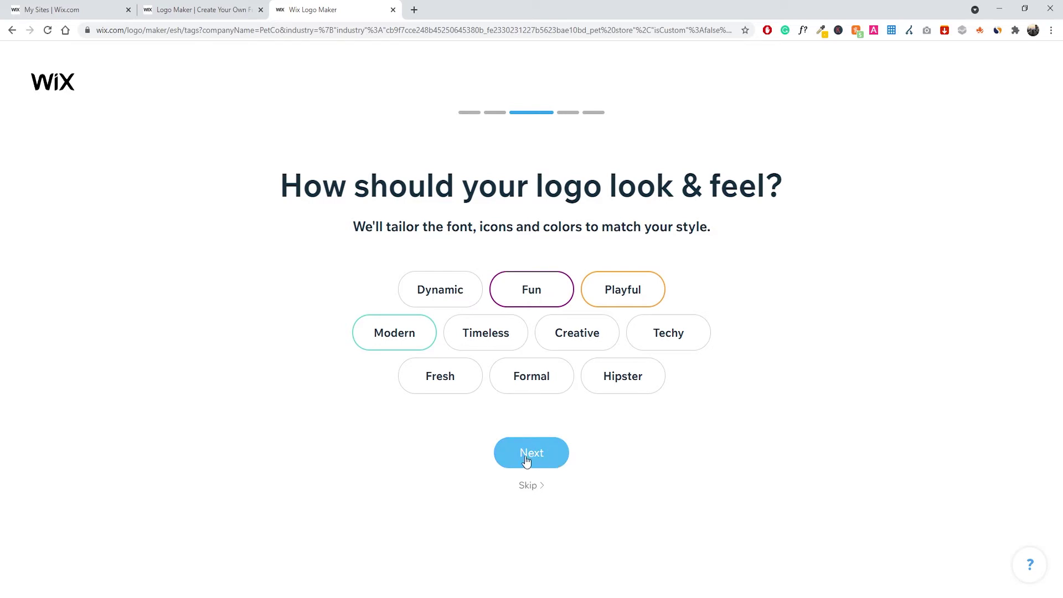
click(553, 465)
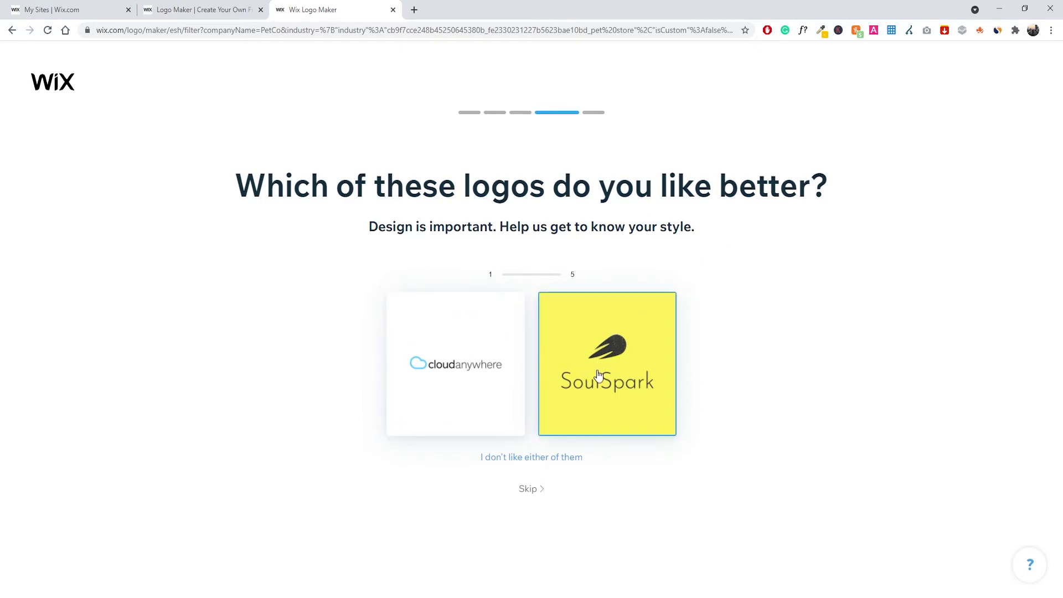
Answer the five style comparisons with cloudanywhere, neither of MOR and Homeworx, H & H Catering, PADWORX and FreedomSeg
click(499, 369)
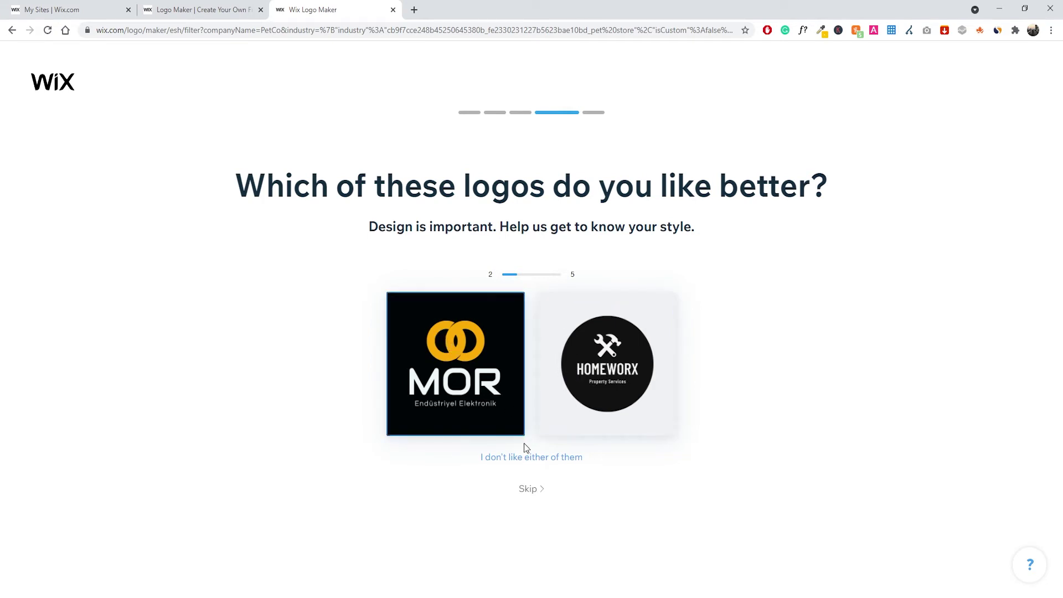
click(537, 462)
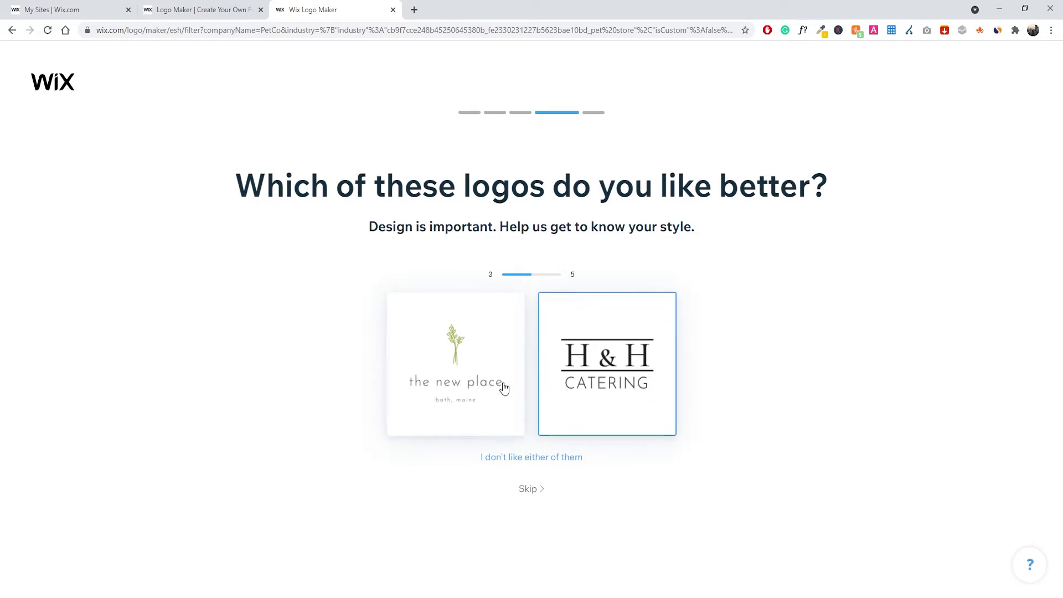
click(618, 384)
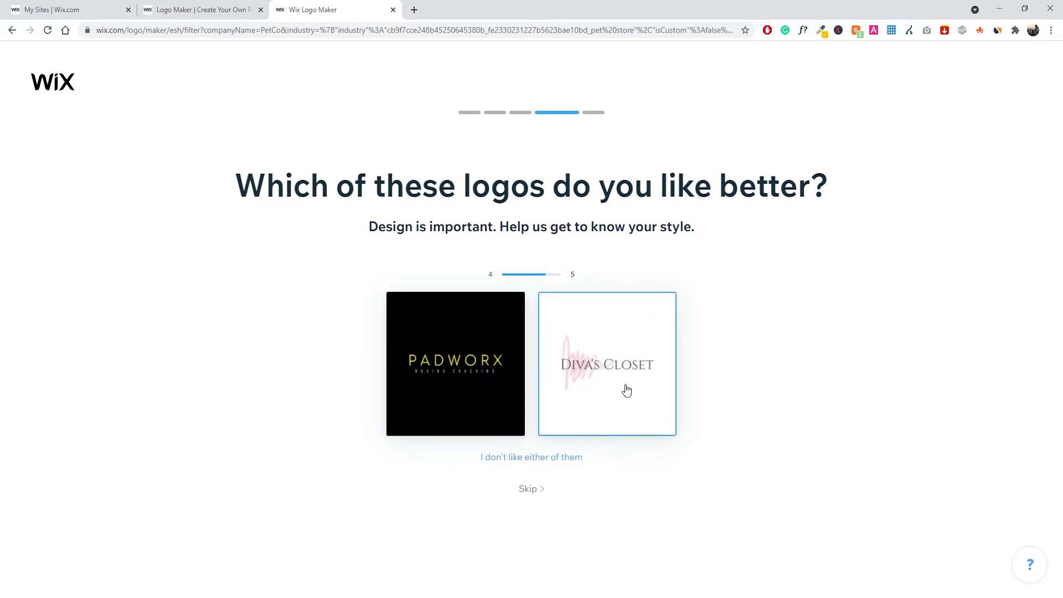
click(510, 384)
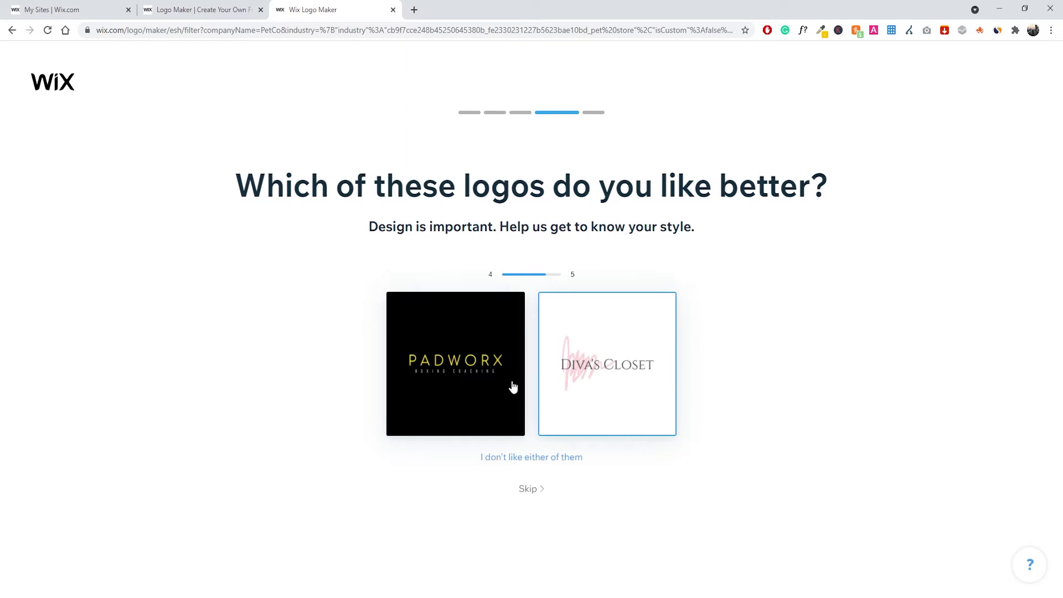
click(450, 368)
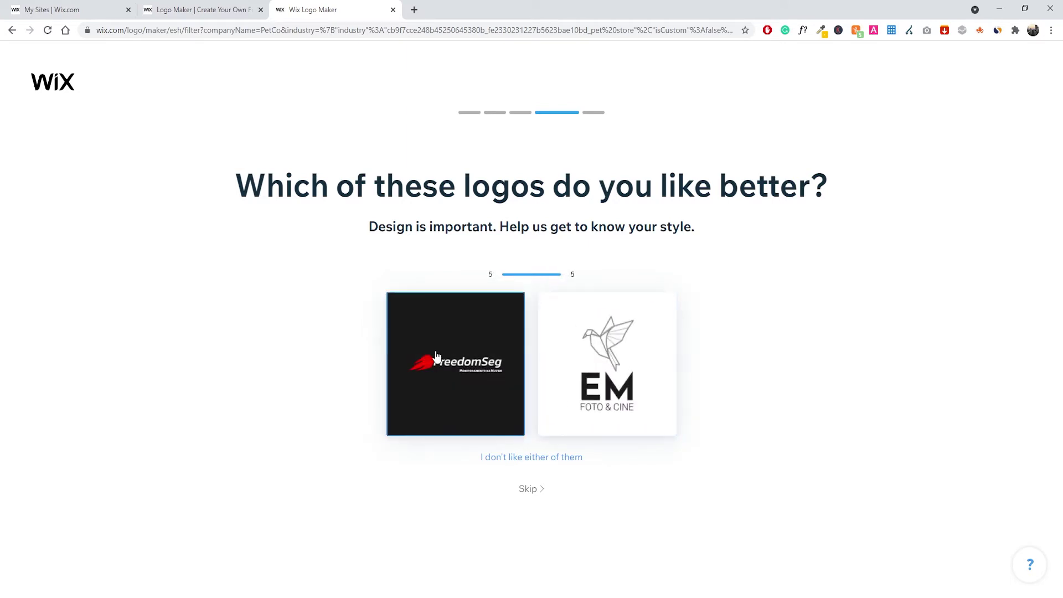
click(453, 372)
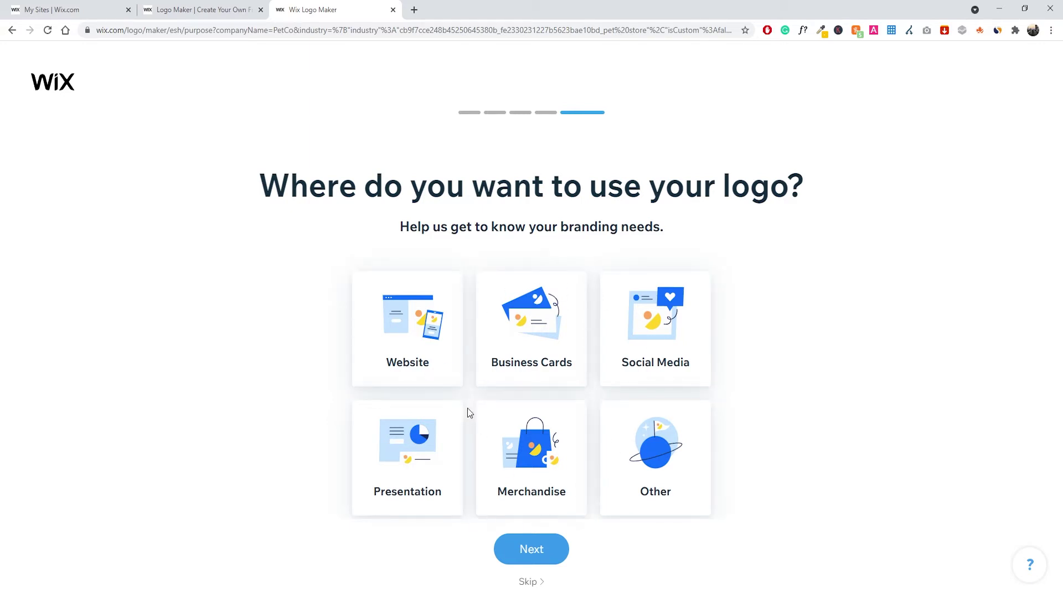
Skip the question about where the logo will be used and look through the generated PetCo logo designs
click(535, 582)
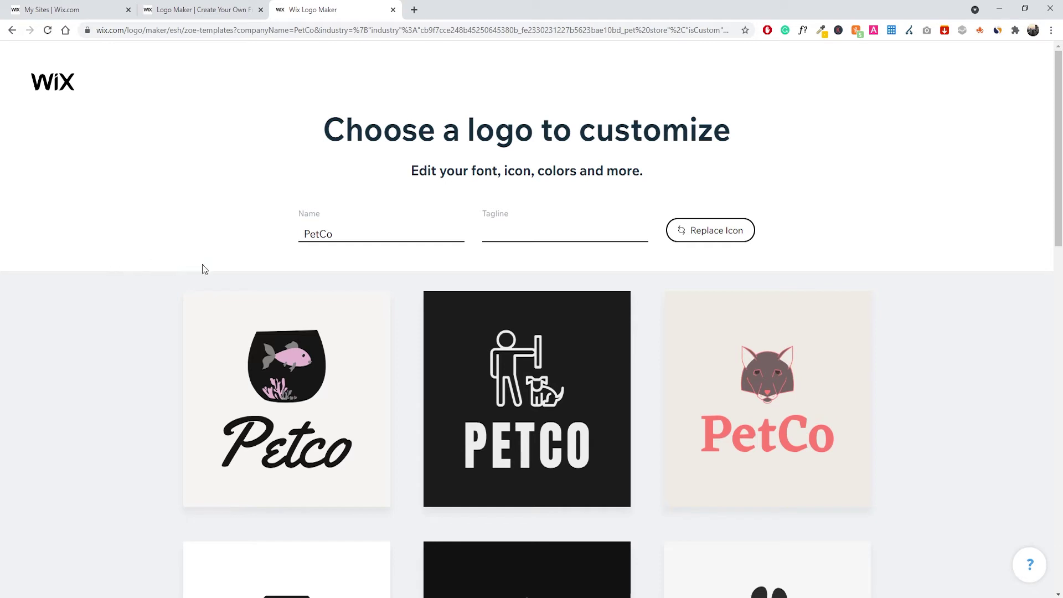
scroll(201, 276, down, 1)
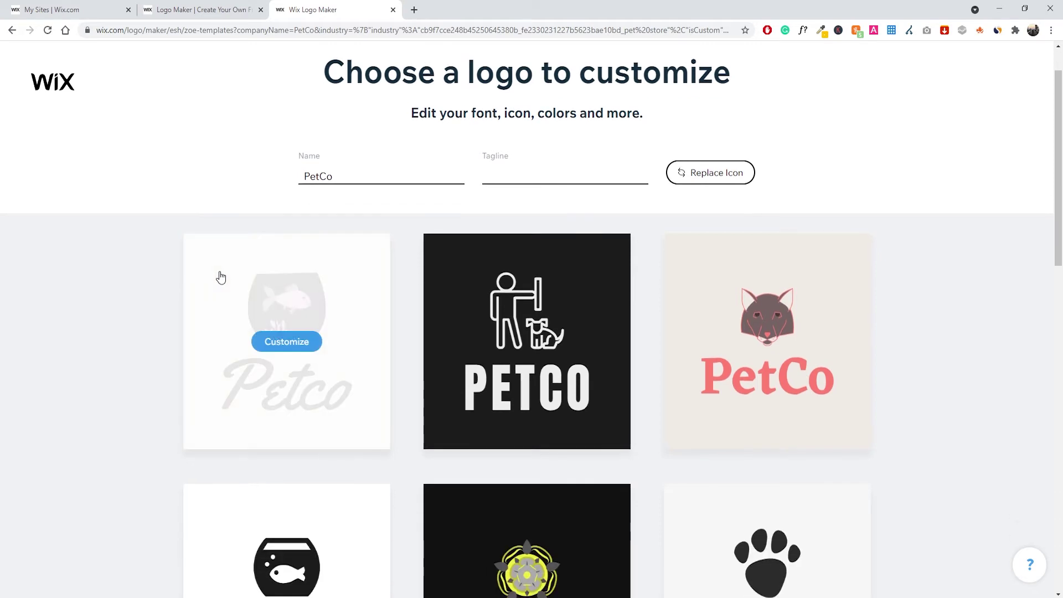
scroll(130, 275, down, 2)
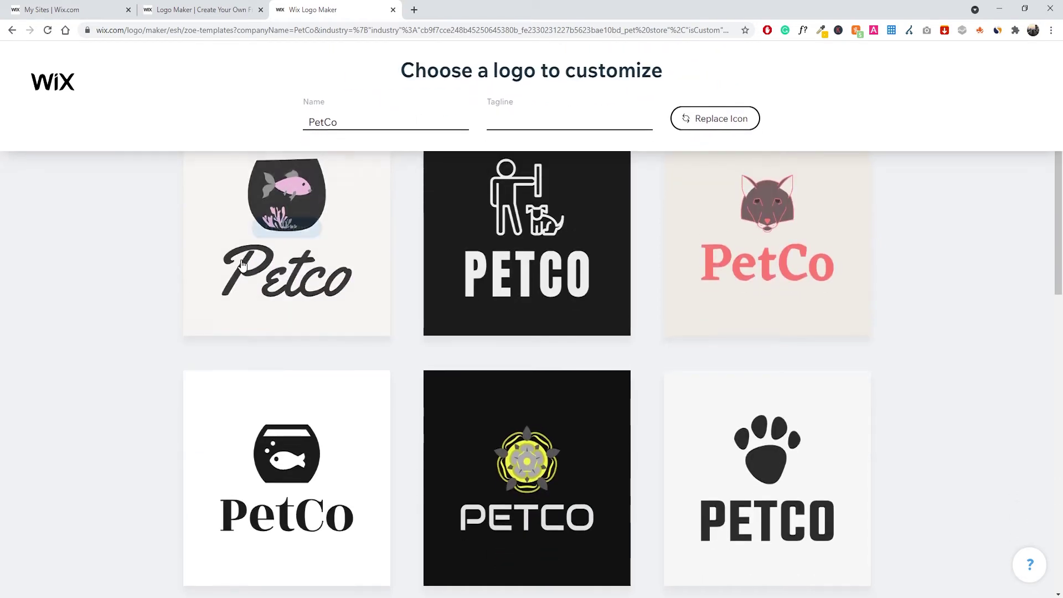
scroll(173, 282, up, 2)
scroll(511, 310, down, 3)
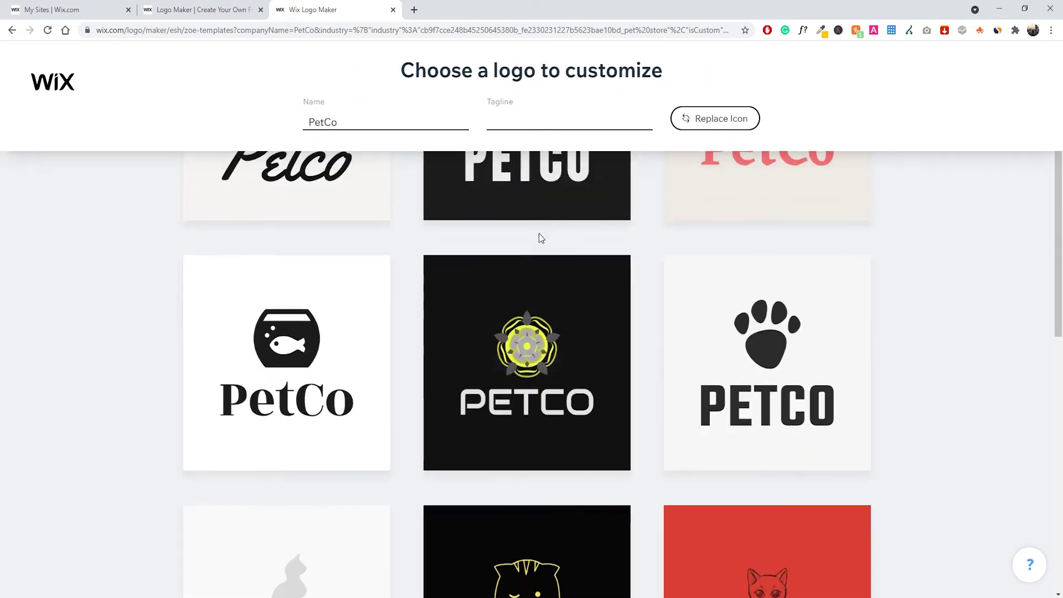
scroll(496, 322, up, 3)
scroll(188, 343, down, 3)
scroll(176, 327, down, 3)
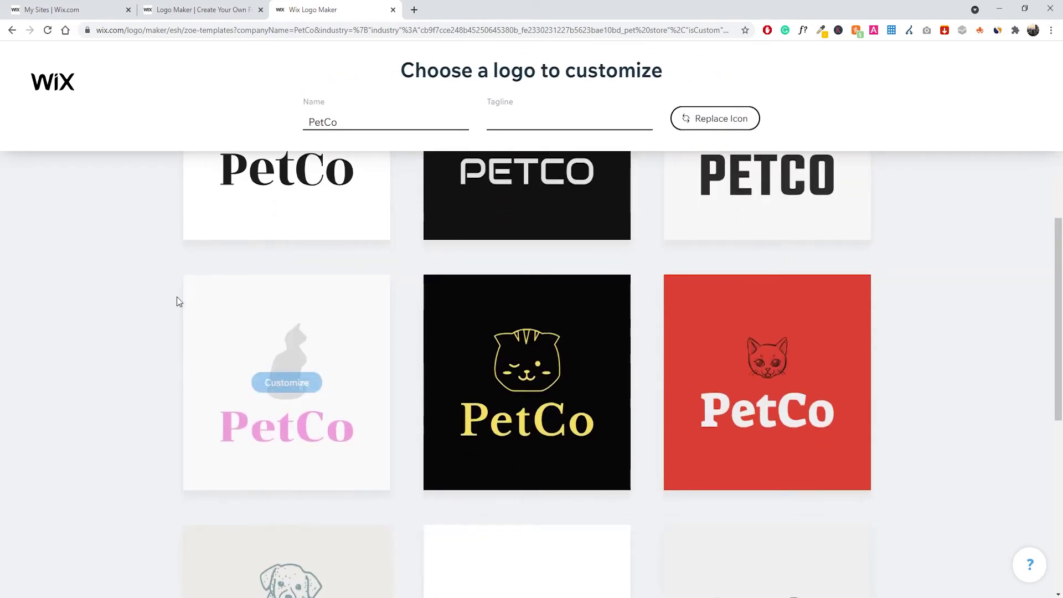
scroll(182, 306, down, 2)
scroll(139, 341, down, 2)
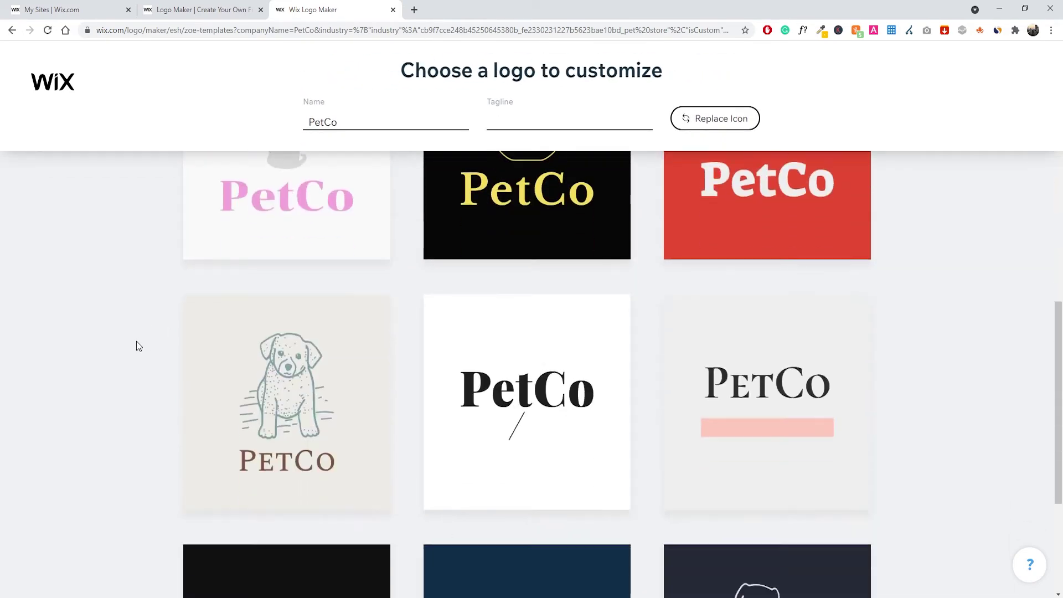
scroll(254, 441, up, 5)
scroll(145, 398, down, 3)
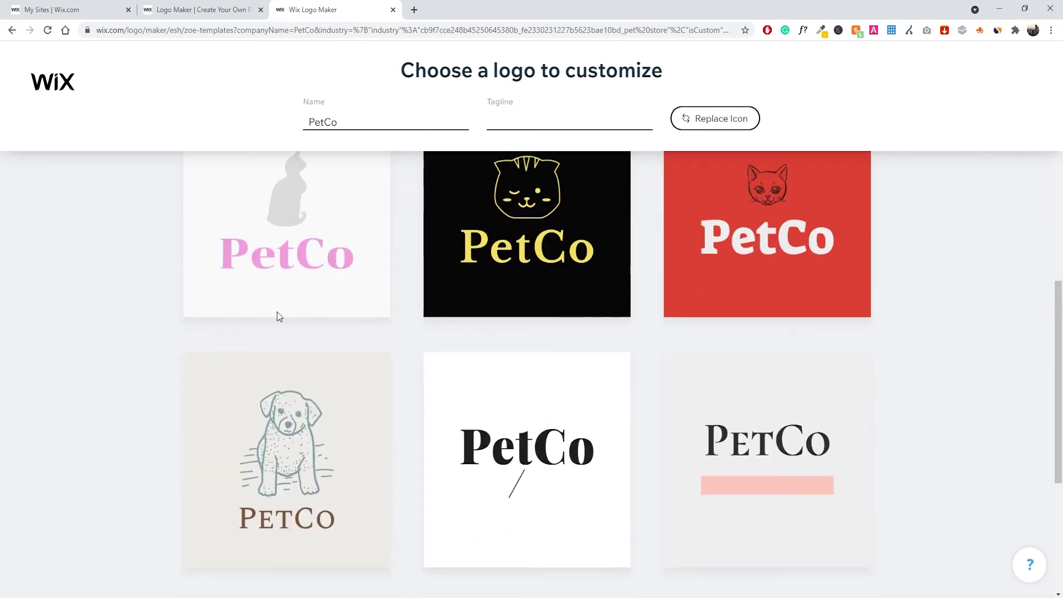
scroll(941, 332, down, 6)
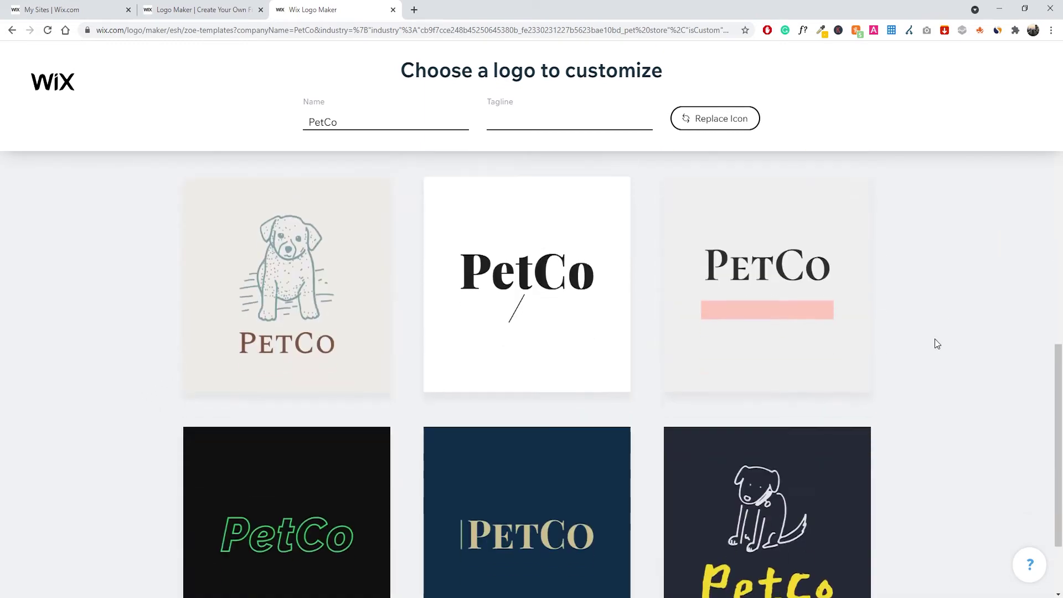
Load more PetCo logo designs and look through the additional ones
click(540, 577)
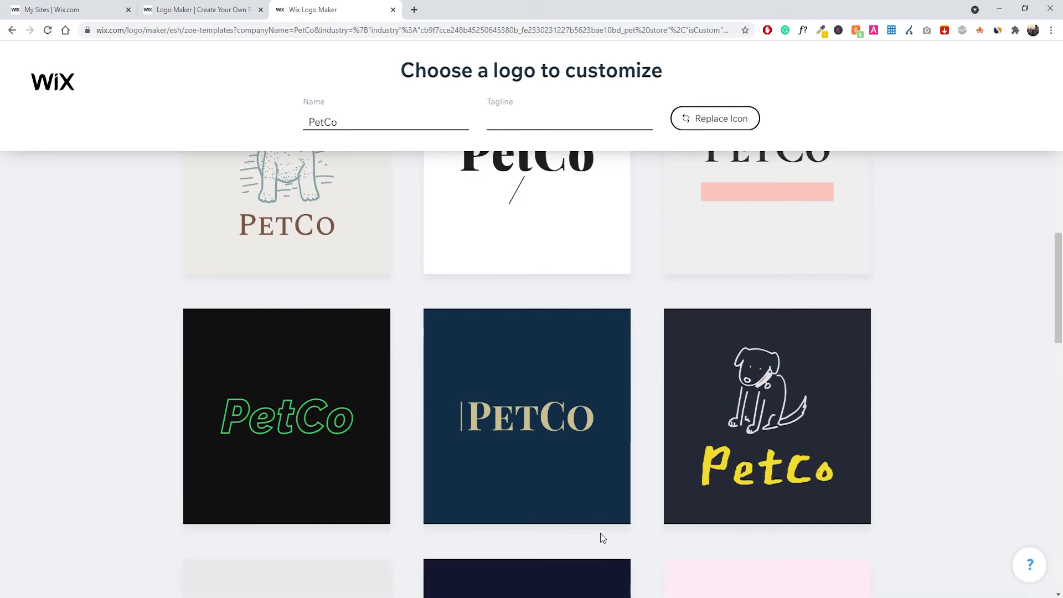
scroll(877, 404, down, 7)
scroll(853, 389, down, 3)
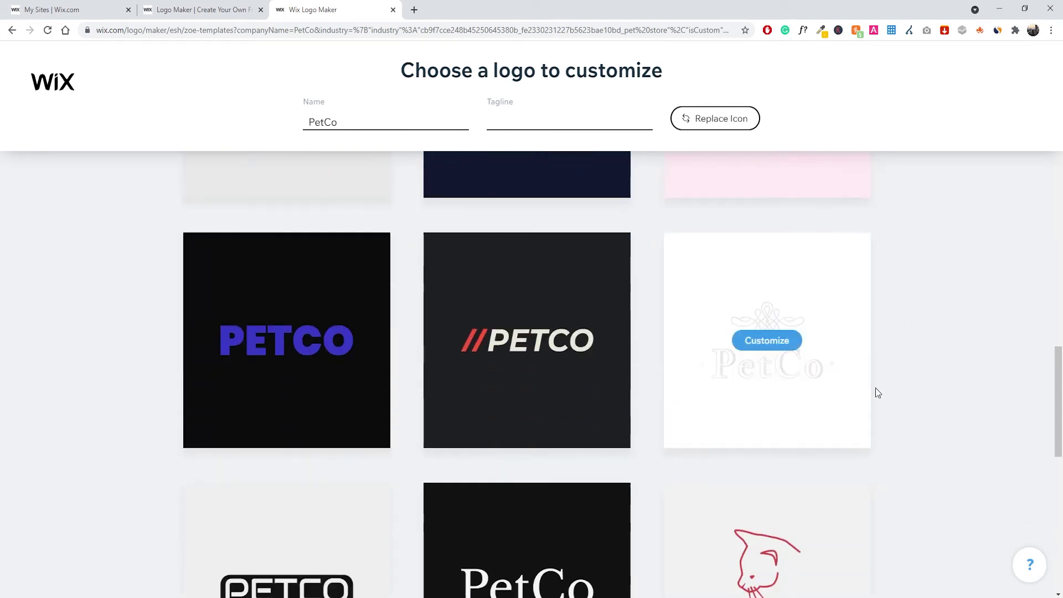
scroll(589, 384, down, 3)
scroll(589, 385, down, 10)
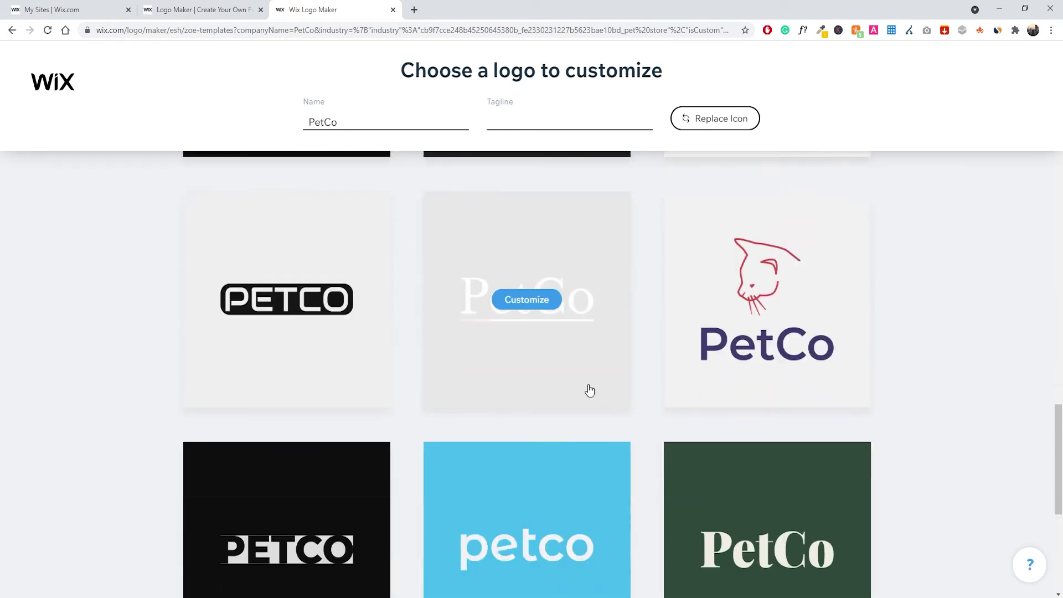
Search the replacement icons for "pet" and apply the light blue smiling dog face to the logo designs
scroll(561, 344, up, 20)
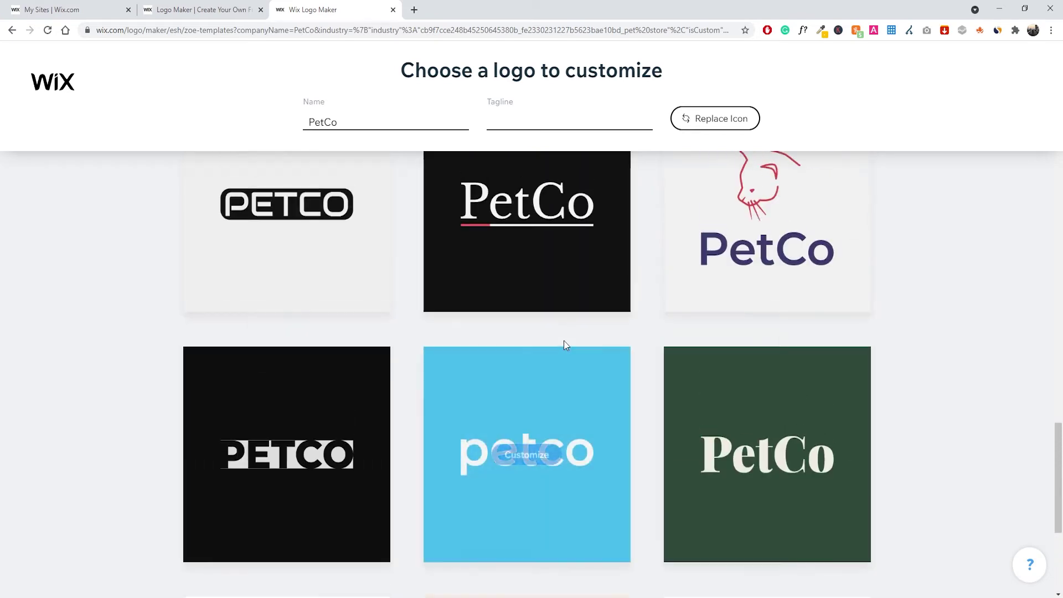
scroll(507, 351, up, 10)
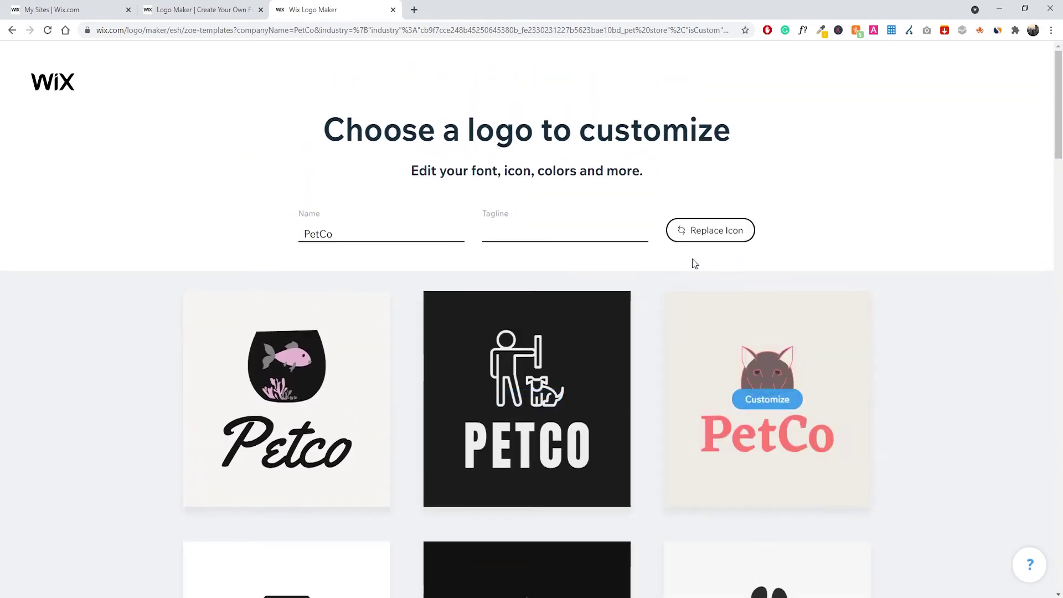
click(724, 238)
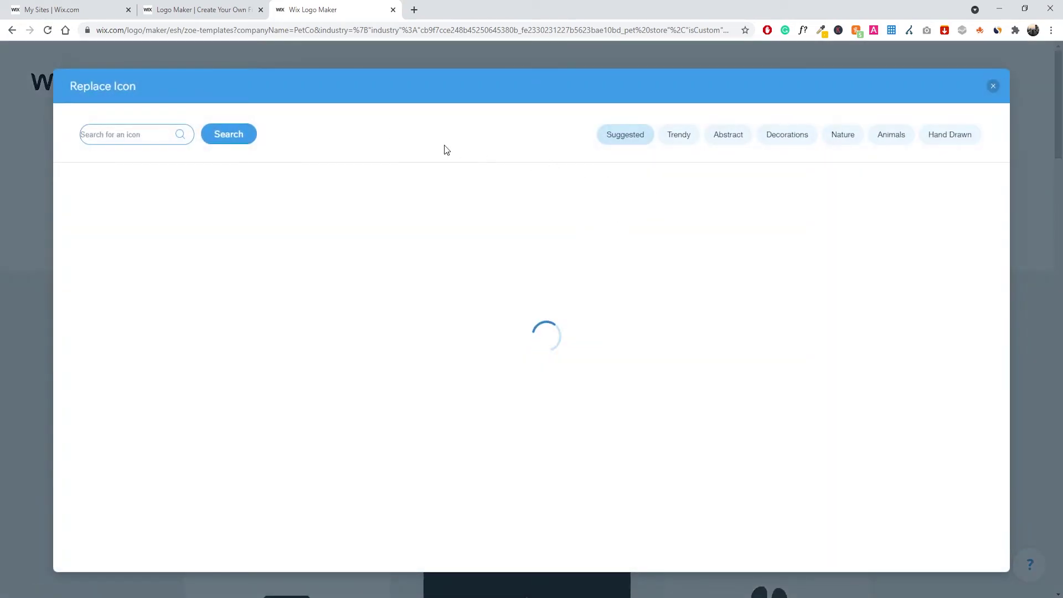
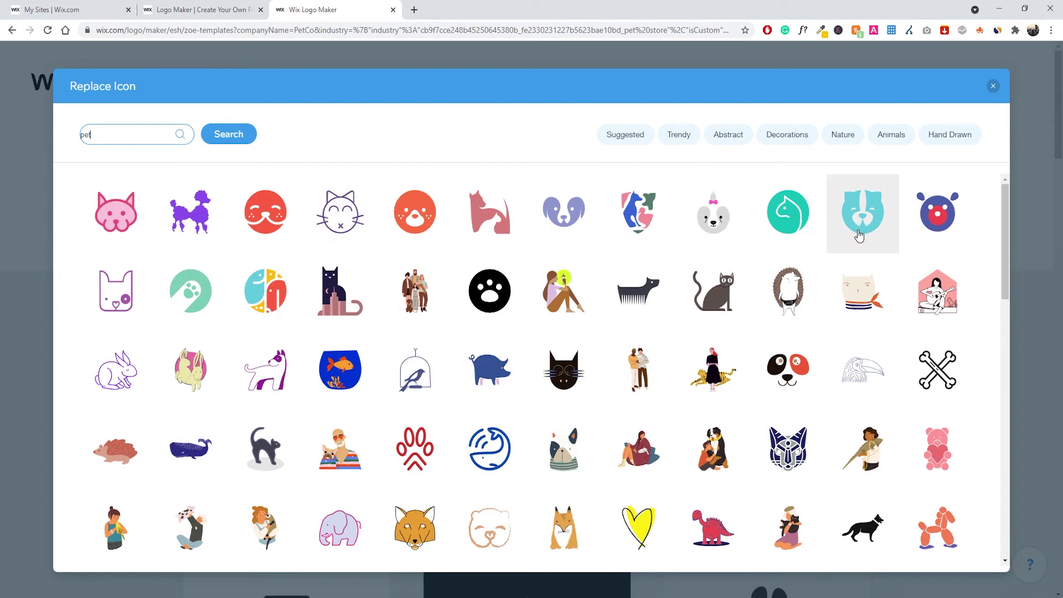
click(858, 237)
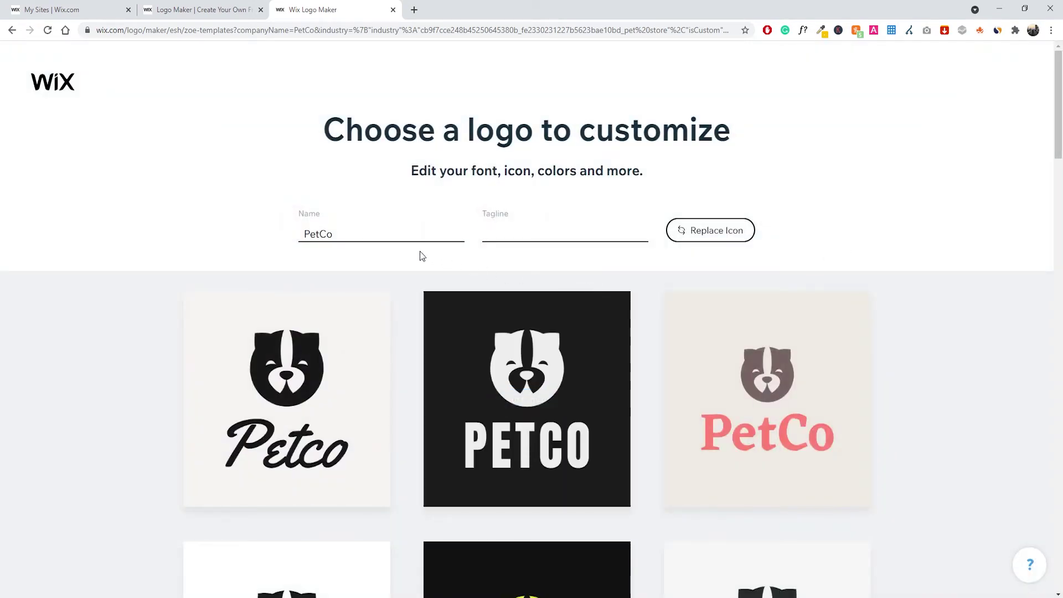
Look through the logo designs with the dog face icon to compare their fonts and colors
scroll(382, 271, down, 5)
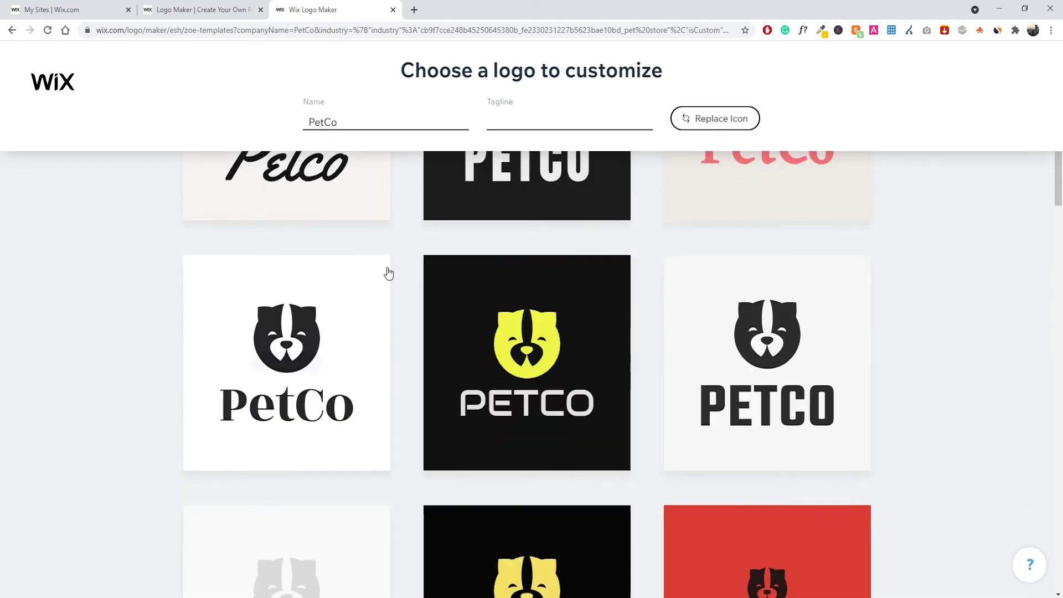
scroll(532, 288, up, 5)
scroll(660, 274, down, 8)
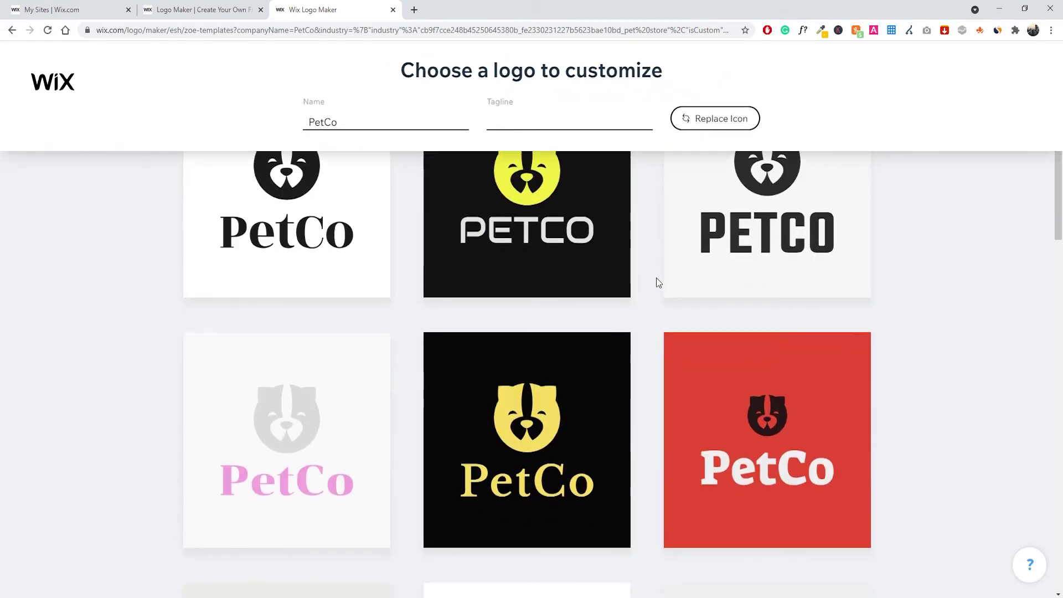
scroll(595, 302, down, 3)
scroll(809, 307, up, 5)
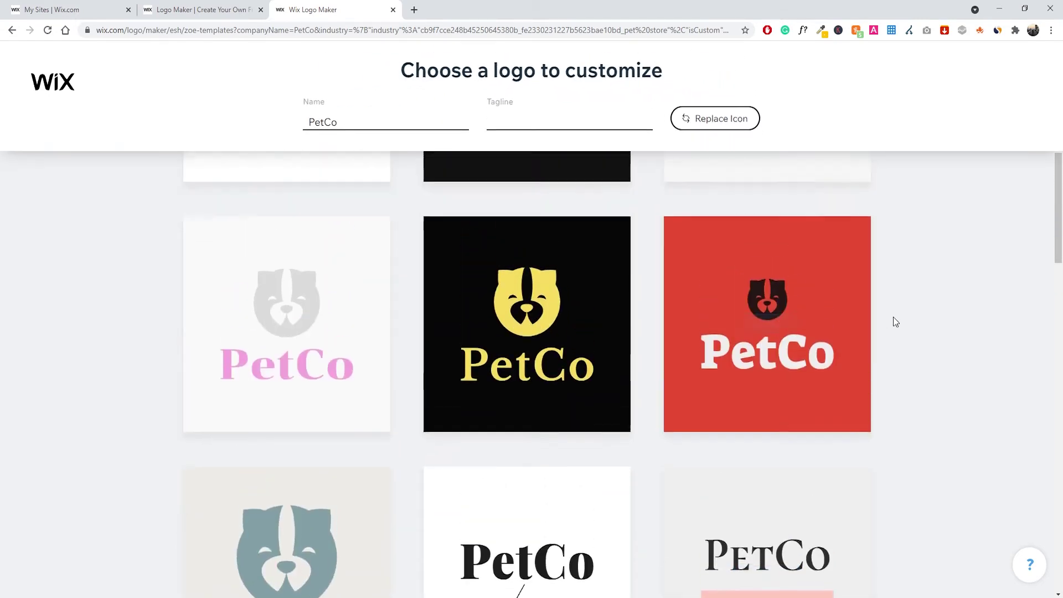
scroll(893, 321, up, 5)
scroll(880, 330, down, 4)
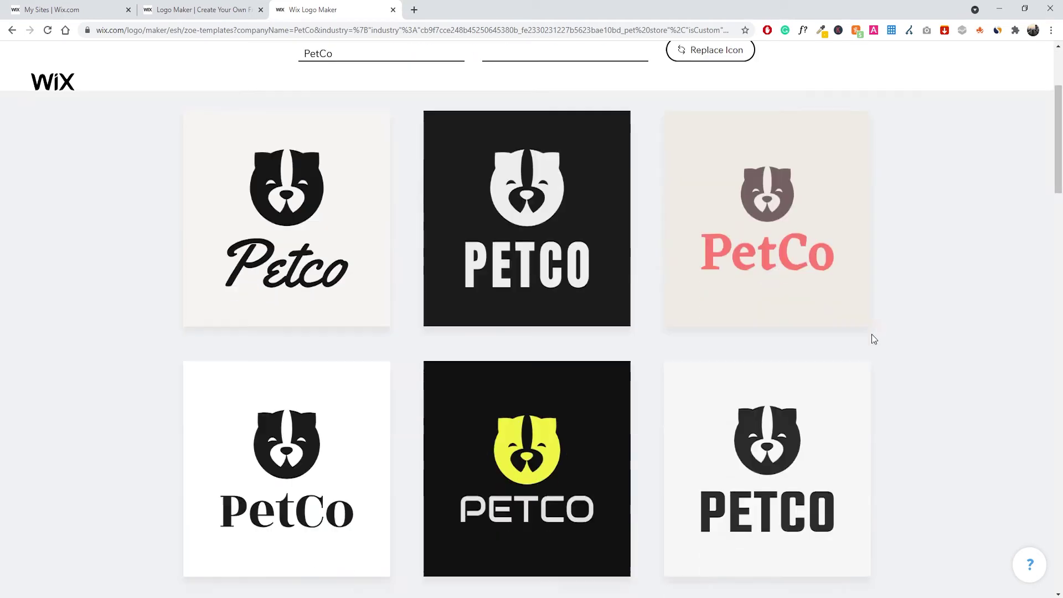
scroll(790, 340, up, 4)
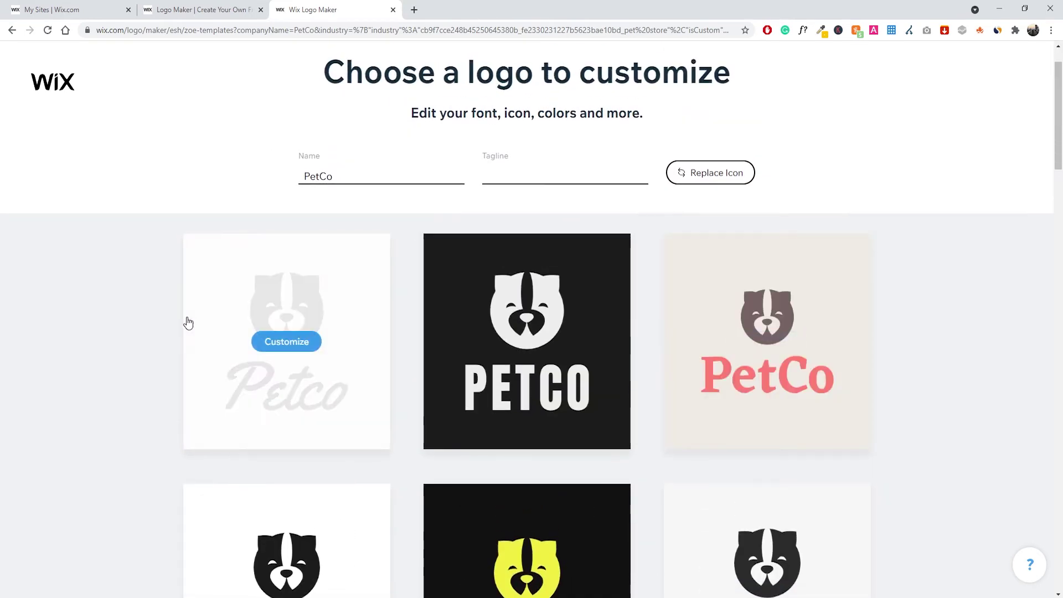
Choose the first design, with script lettering on a light background, and open it for customization
scroll(188, 323, down, 4)
scroll(193, 325, down, 3)
scroll(204, 330, up, 4)
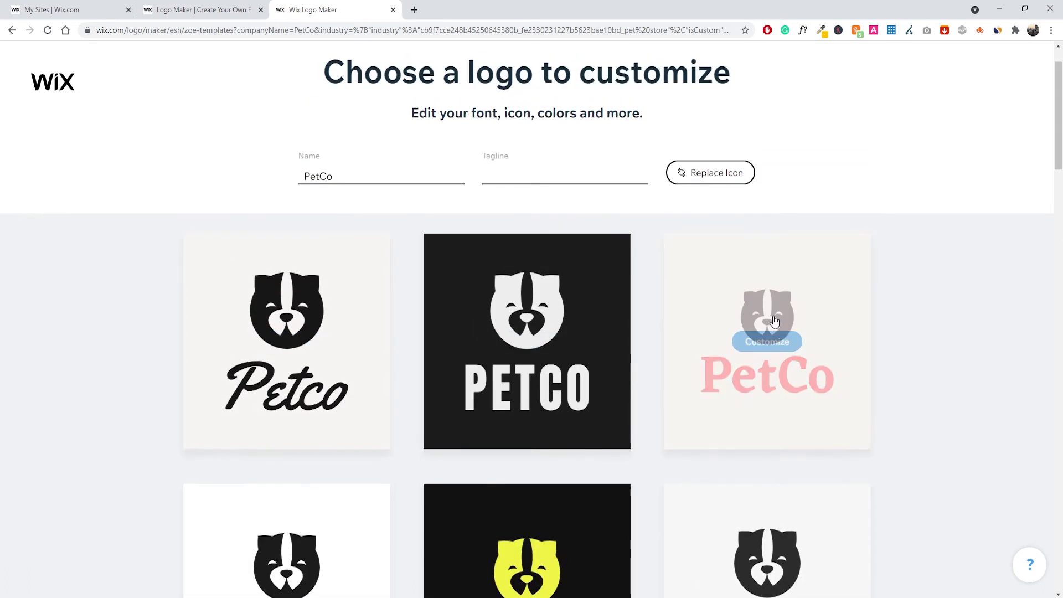
mouse_move(534, 360)
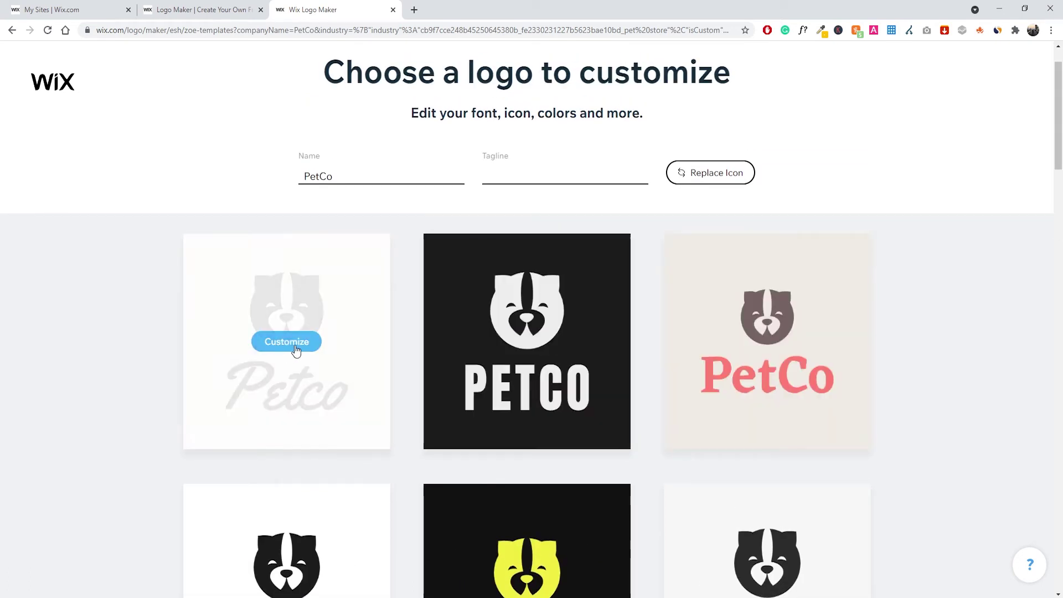
click(294, 342)
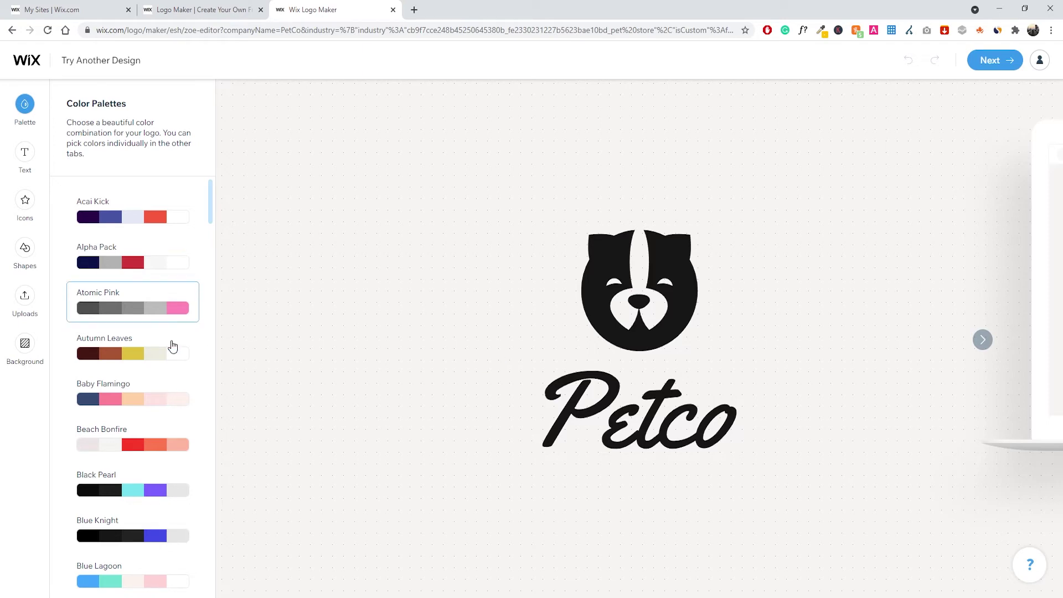
Browse the color palettes and try Bubblegum Pop, Bold Charcoal and Blue Steel on the logo
scroll(129, 393, down, 5)
scroll(147, 357, down, 20)
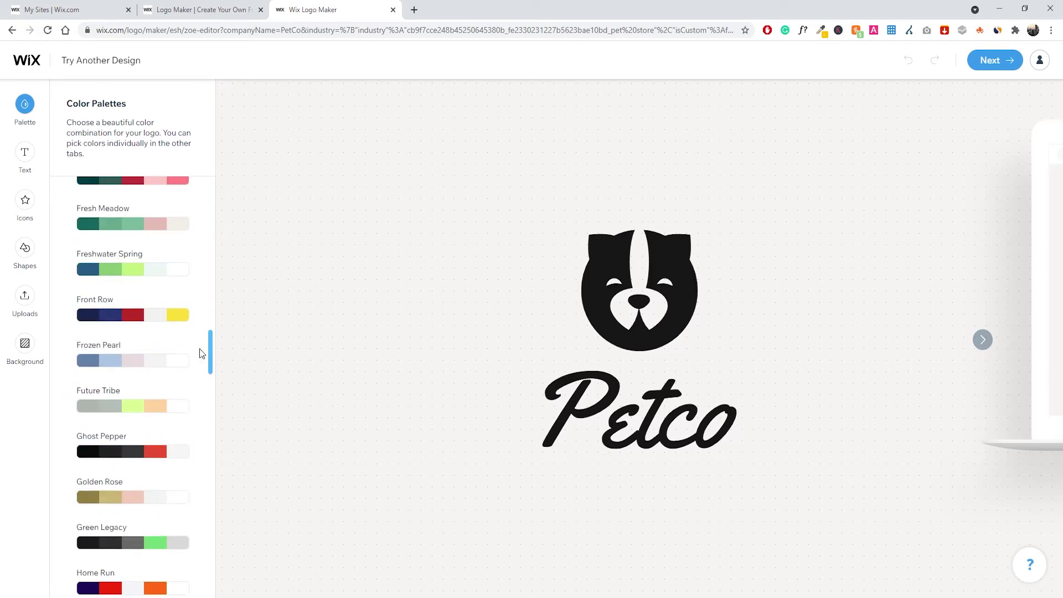
scroll(166, 357, up, 9)
scroll(159, 366, up, 10)
click(150, 311)
click(155, 268)
click(152, 221)
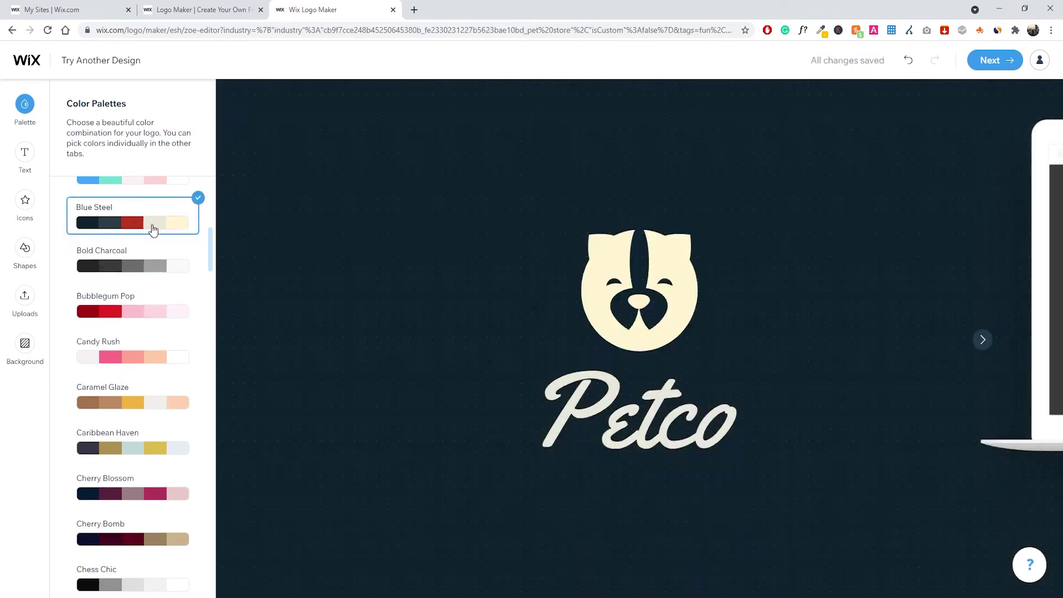
Try the Black Pearl, Beach Bonfire and Baby Flamingo color palettes on the logo
scroll(157, 315, up, 4)
click(156, 313)
click(155, 276)
click(148, 228)
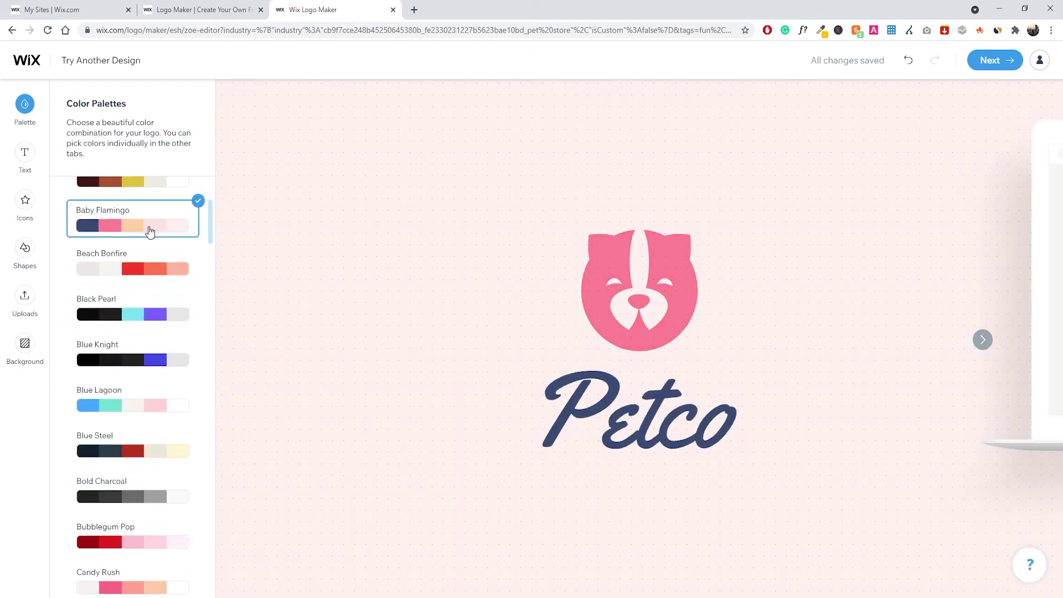
Try the Alpha Pack palette, and apply the Acai Kick palette to the logo
scroll(148, 249, up, 3)
click(151, 260)
click(150, 213)
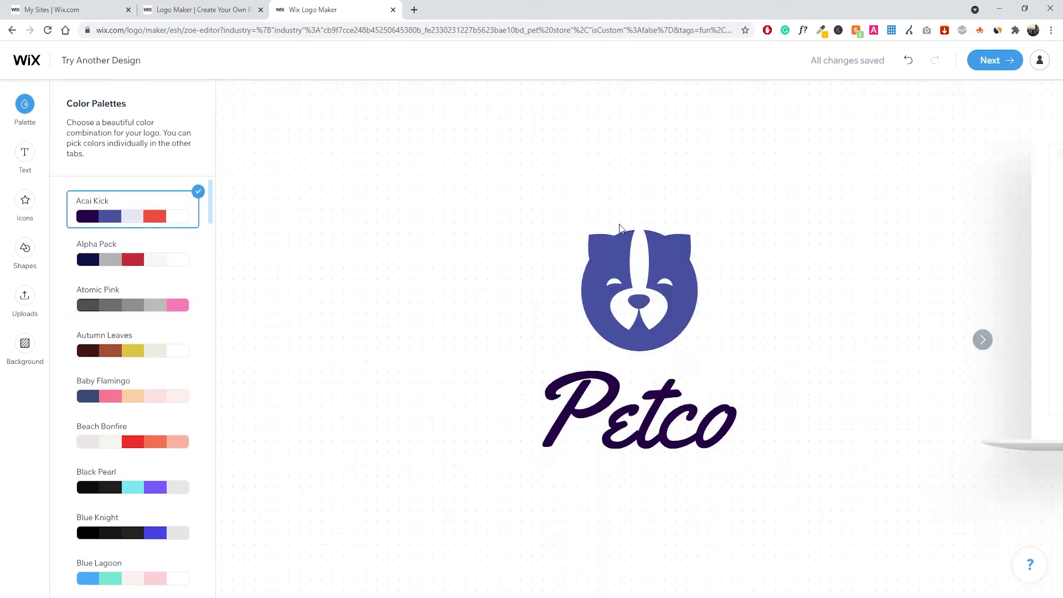
Try other colors, including red FF0004, on the dog face icon and set its color to green 00FF79
click(598, 274)
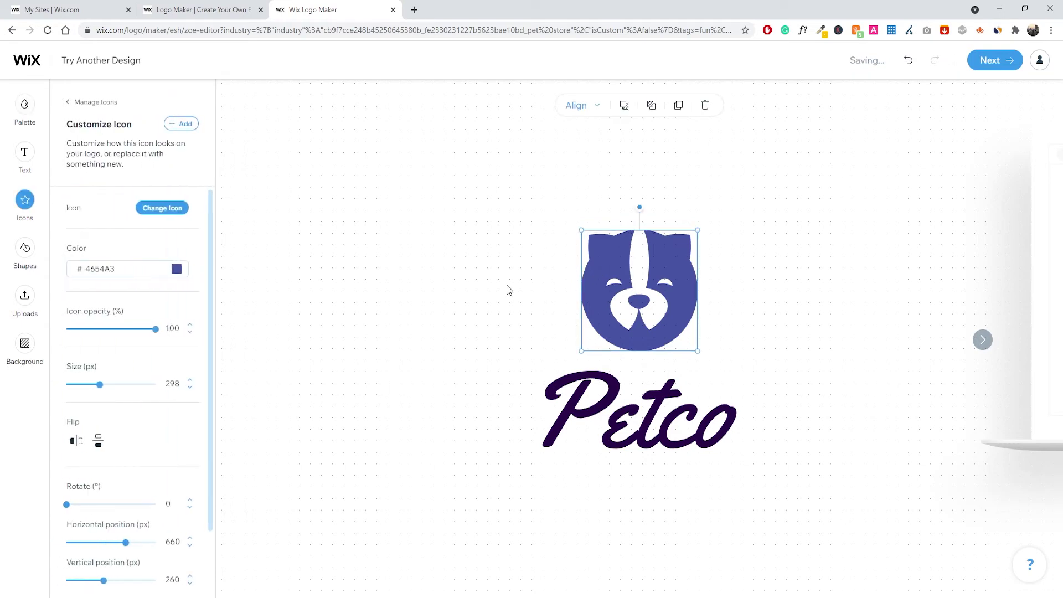
click(176, 269)
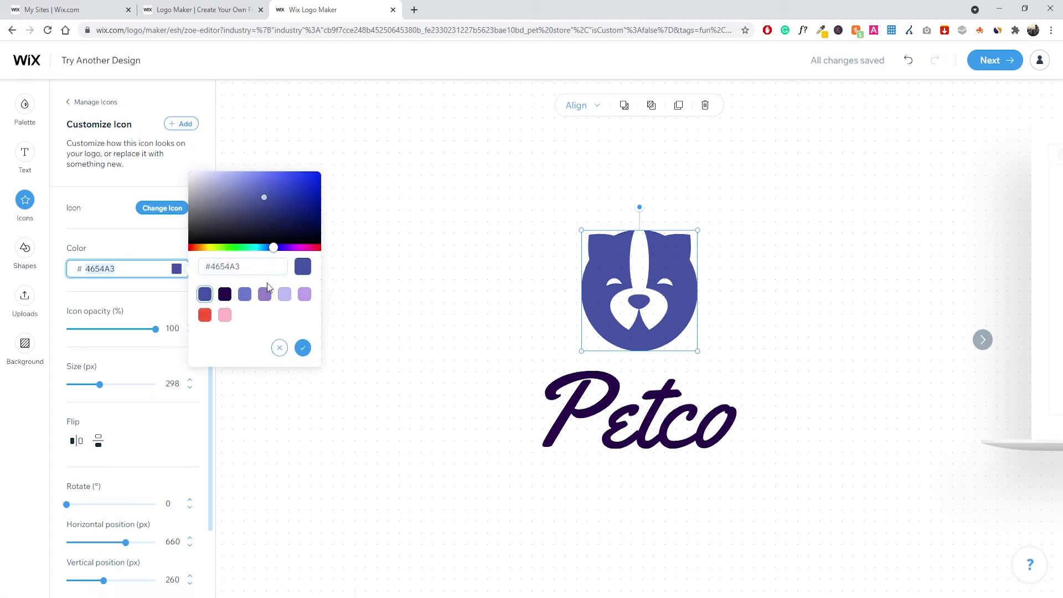
click(224, 294)
drag(271, 246, 387, 257)
drag(277, 241, 411, 184)
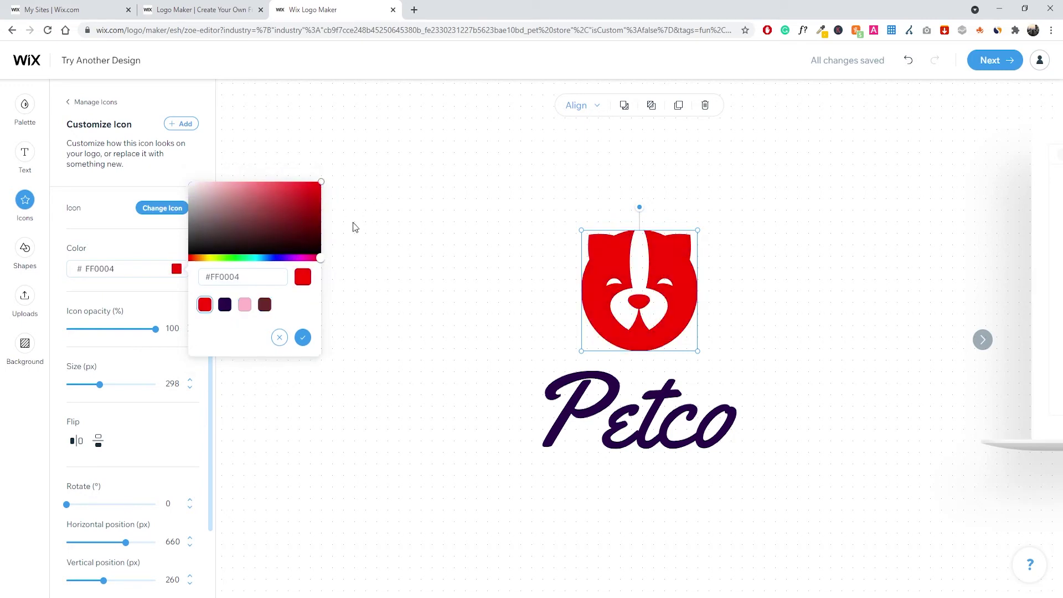
drag(265, 259, 321, 182)
drag(227, 258, 422, 160)
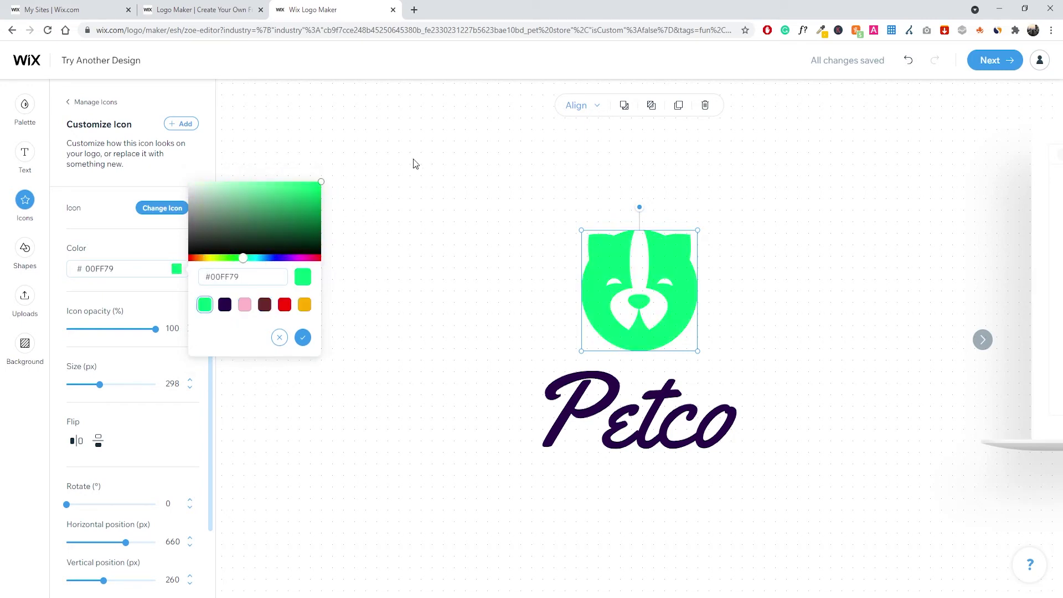
click(302, 338)
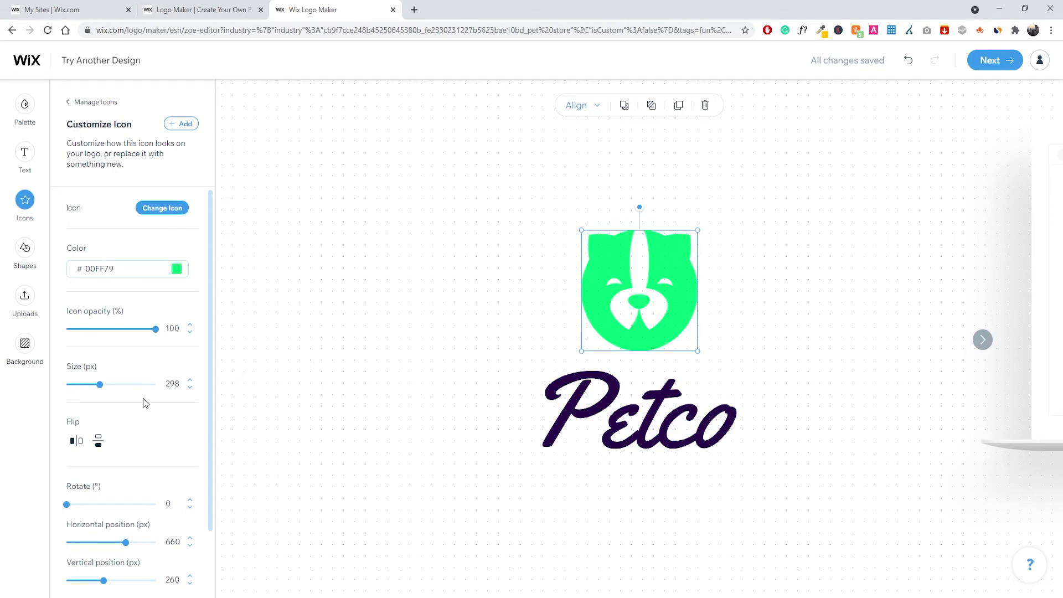
Resize the dog face icon to 304 px and rotate it to 353°
mouse_move(104, 390)
mouse_down()
mouse_move(85, 389)
mouse_move(102, 389)
mouse_up()
scroll(89, 377, down, 2)
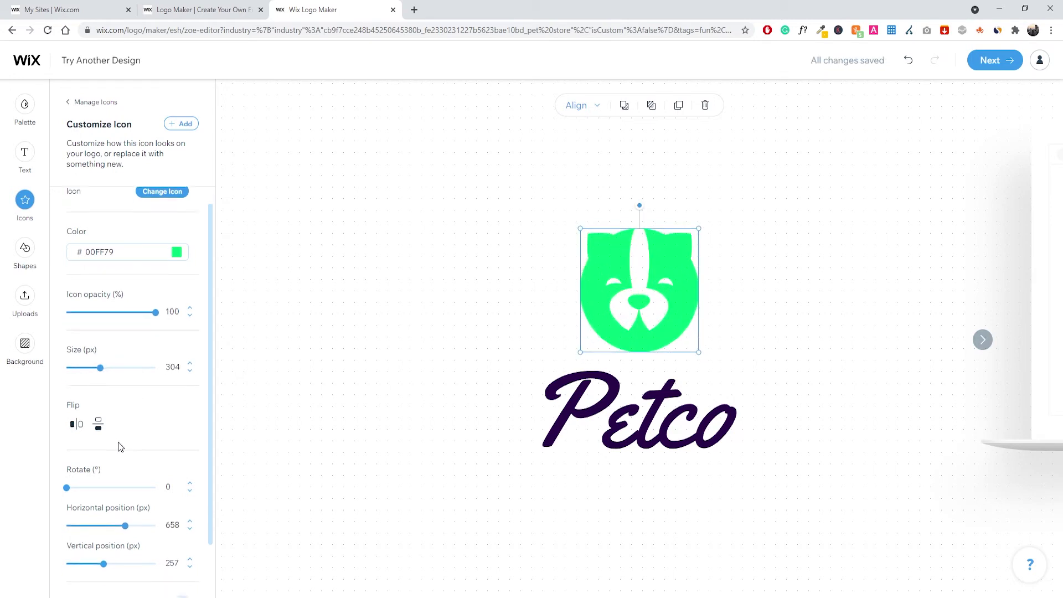
drag(68, 429, 156, 435)
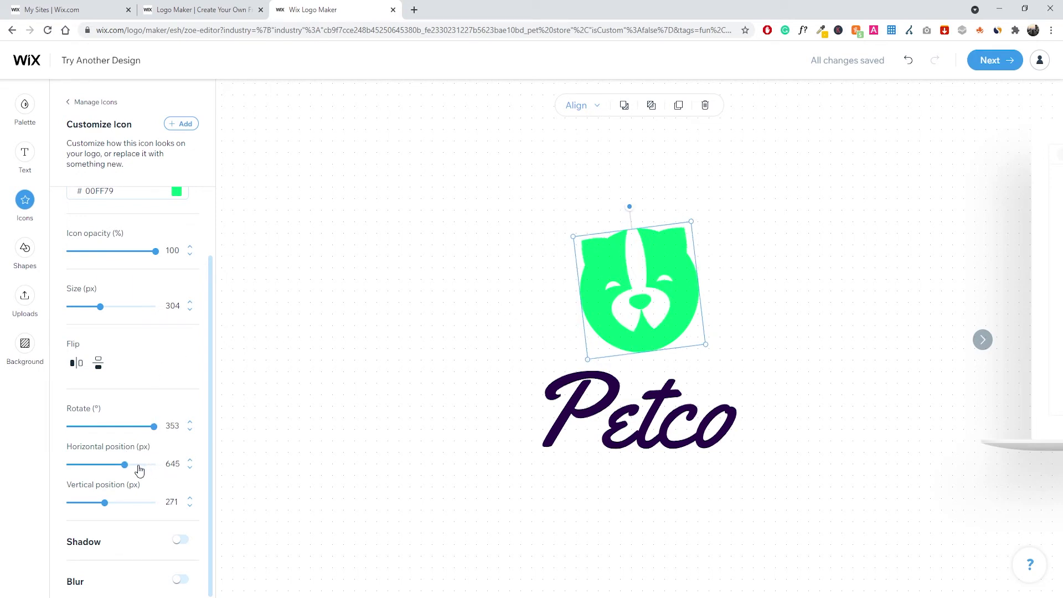
Try the shadow effect on the dog face icon
click(178, 542)
click(183, 543)
scroll(138, 332, up, 3)
Browse the font list for the Petco text from Abril Fatface onward
click(654, 437)
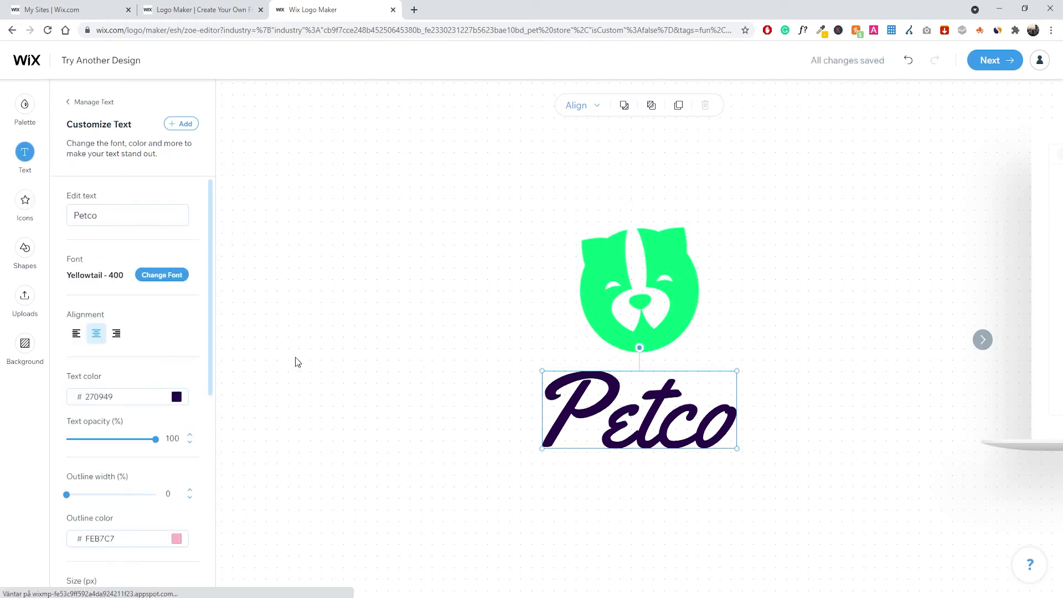
click(162, 275)
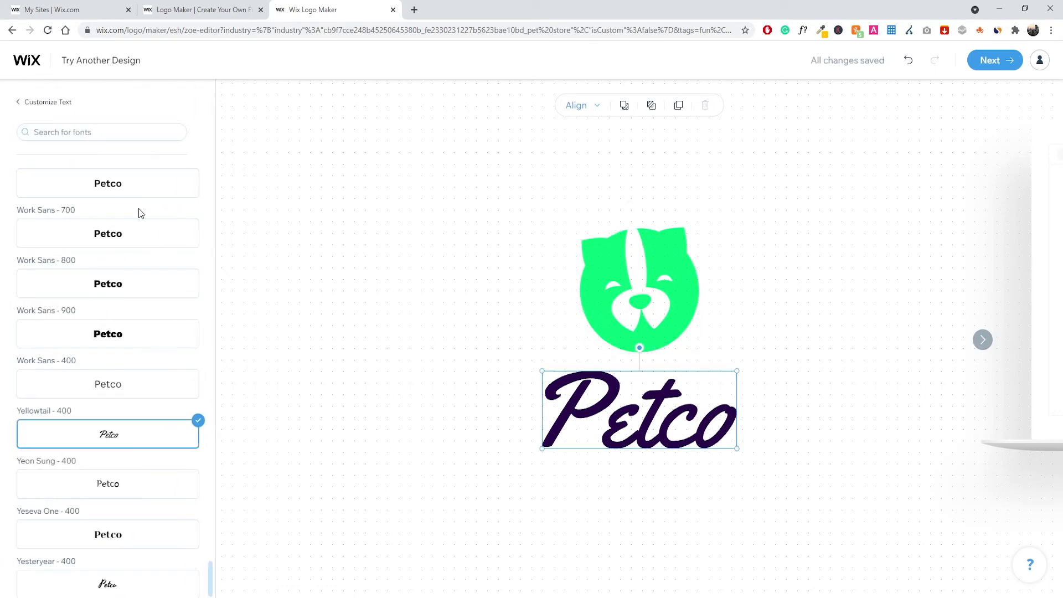
scroll(202, 482, up, 7)
drag(214, 565, 168, 149)
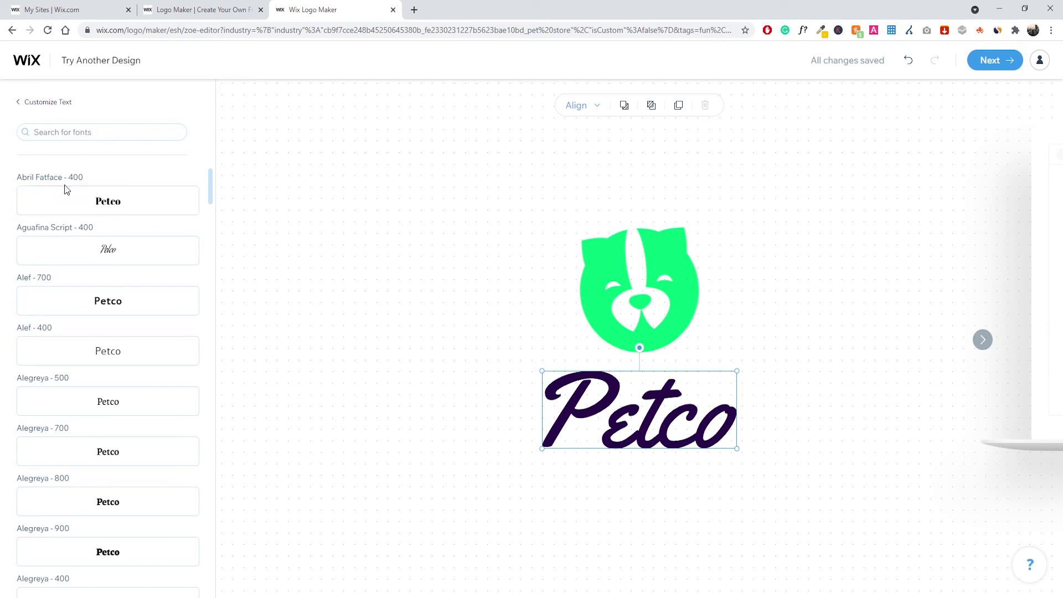
scroll(66, 235, down, 5)
scroll(102, 321, down, 15)
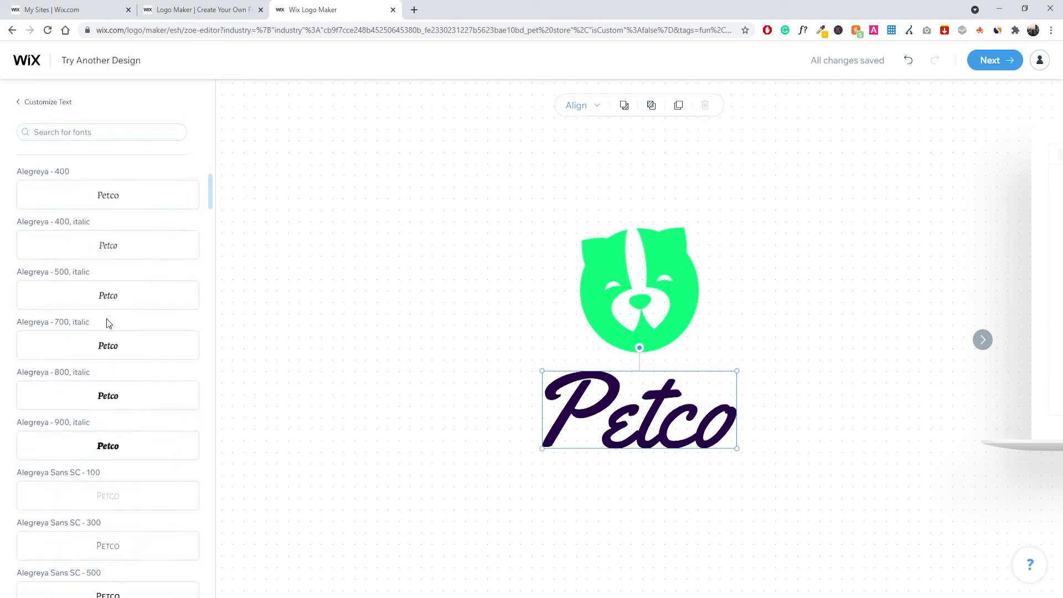
scroll(108, 326, down, 10)
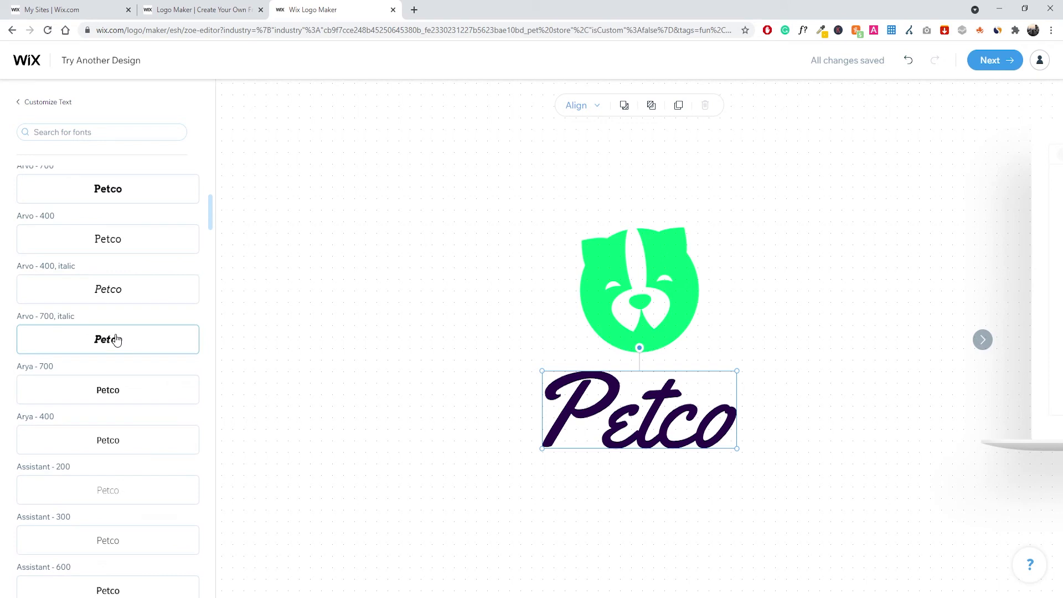
click(31, 102)
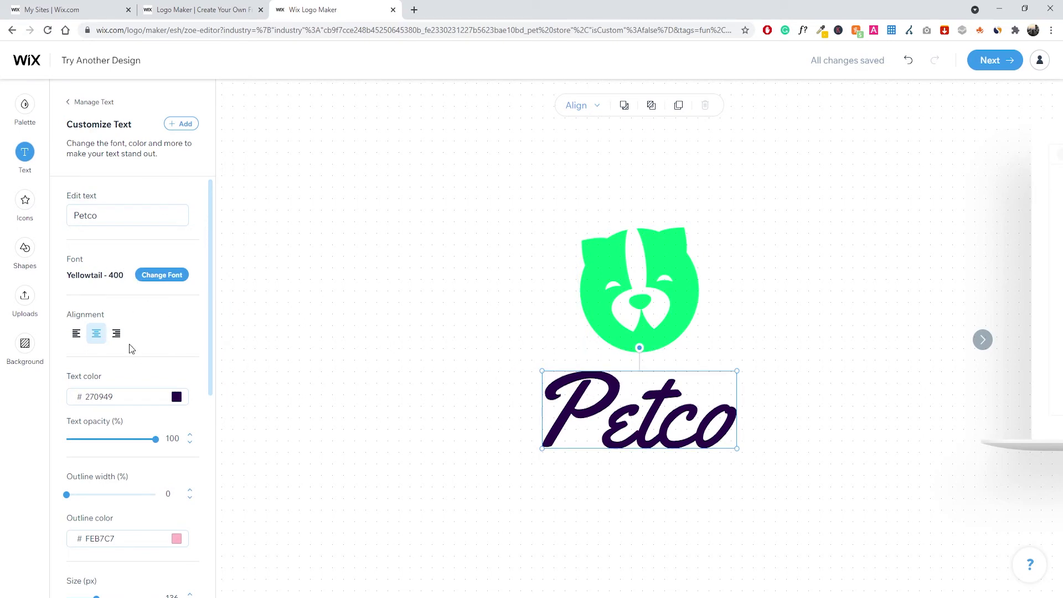
Set the Petco text color to black 000000
click(119, 396)
key(ctrl+a)
text(2D2D2D)
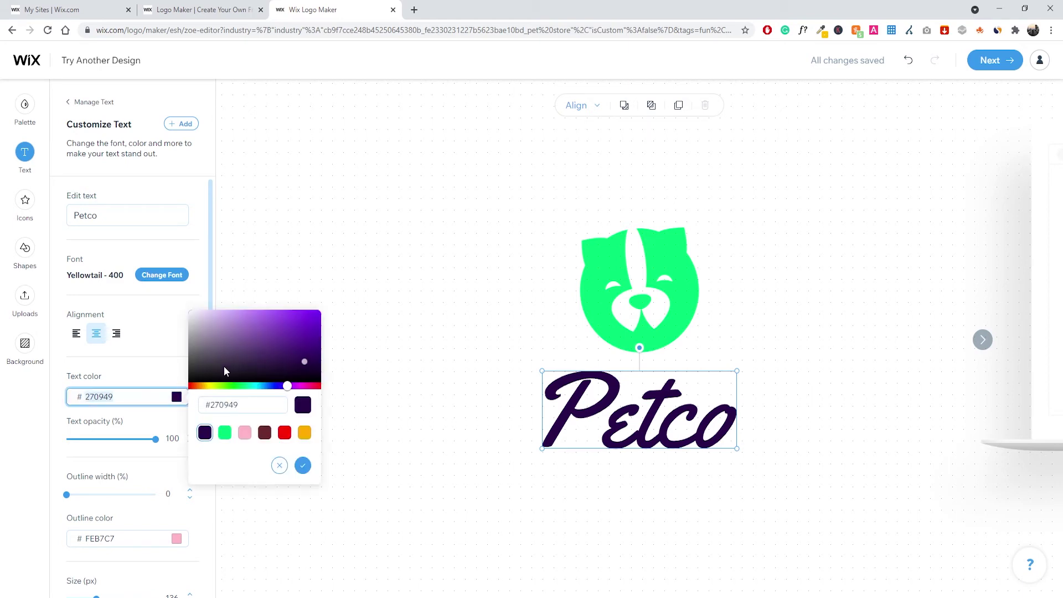
Try black 000000 on the dog face icon and set its color to orange FFAC00
click(639, 288)
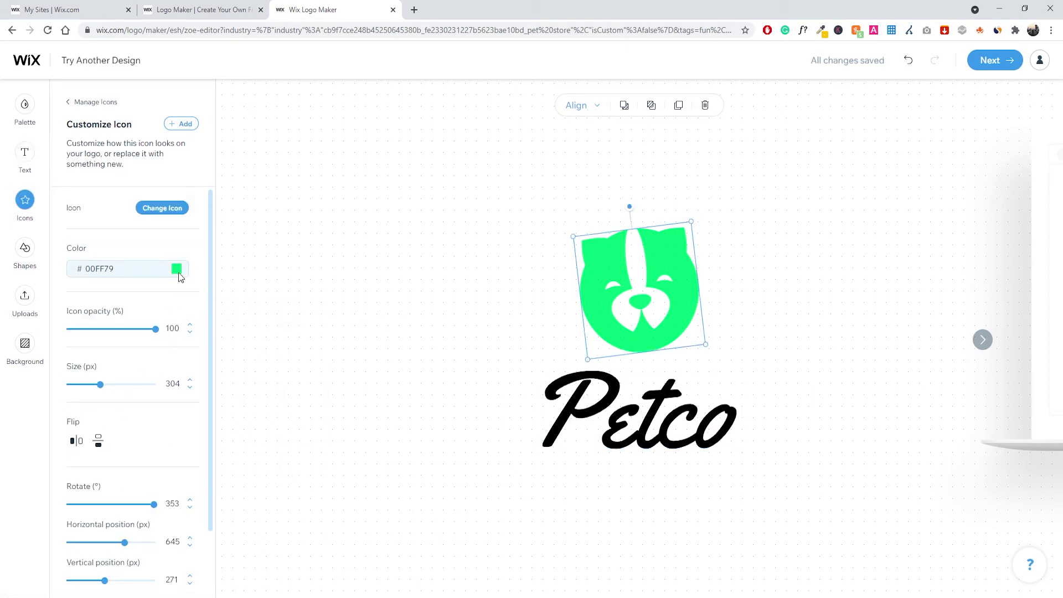
click(176, 269)
text(000000)
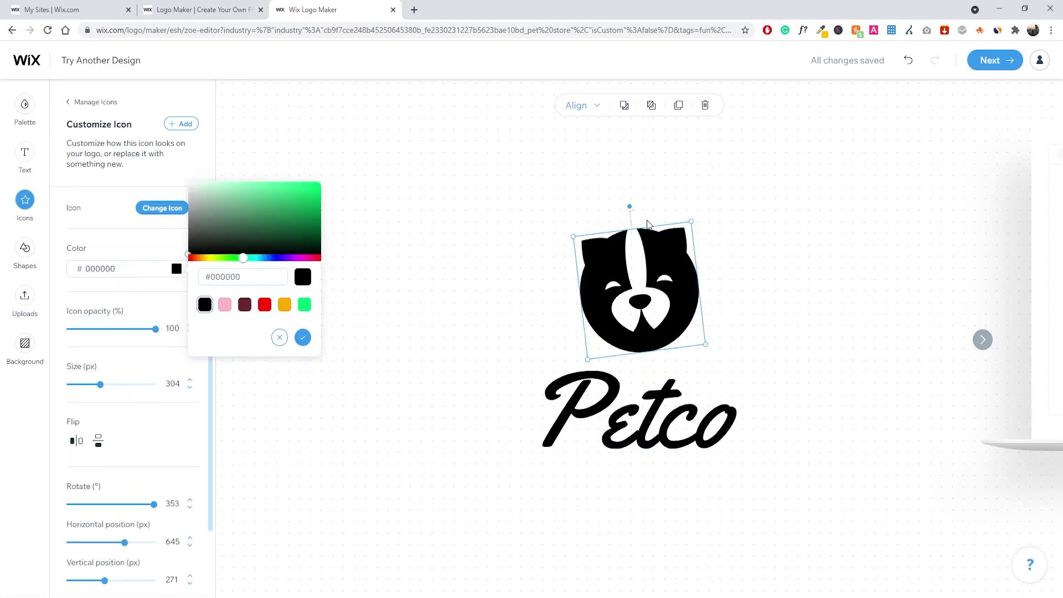
click(284, 305)
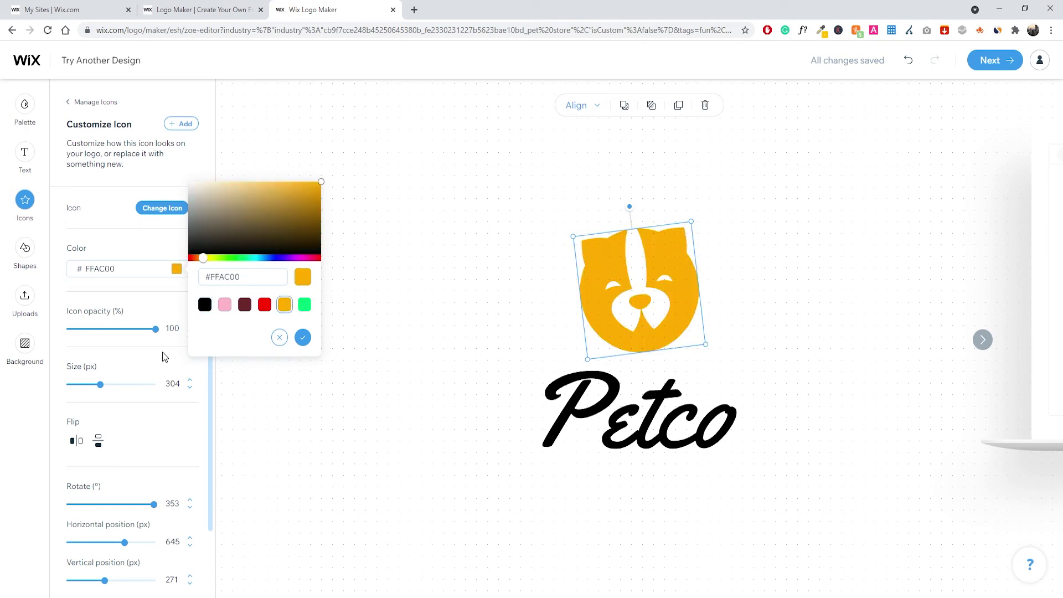
click(302, 337)
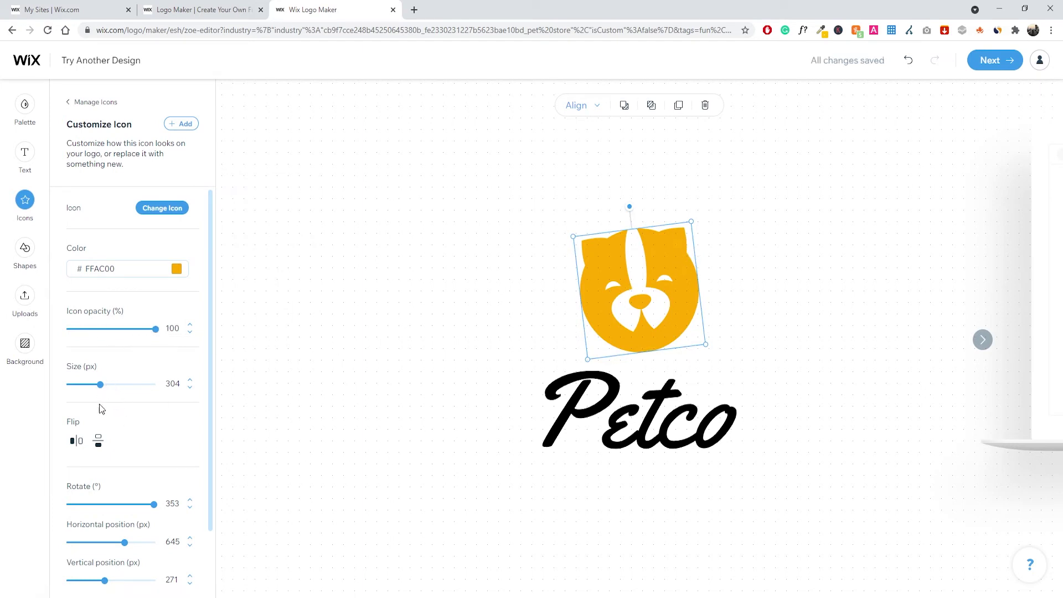
Straighten the dog face icon by setting its rotation to 0°
scroll(159, 432, down, 1)
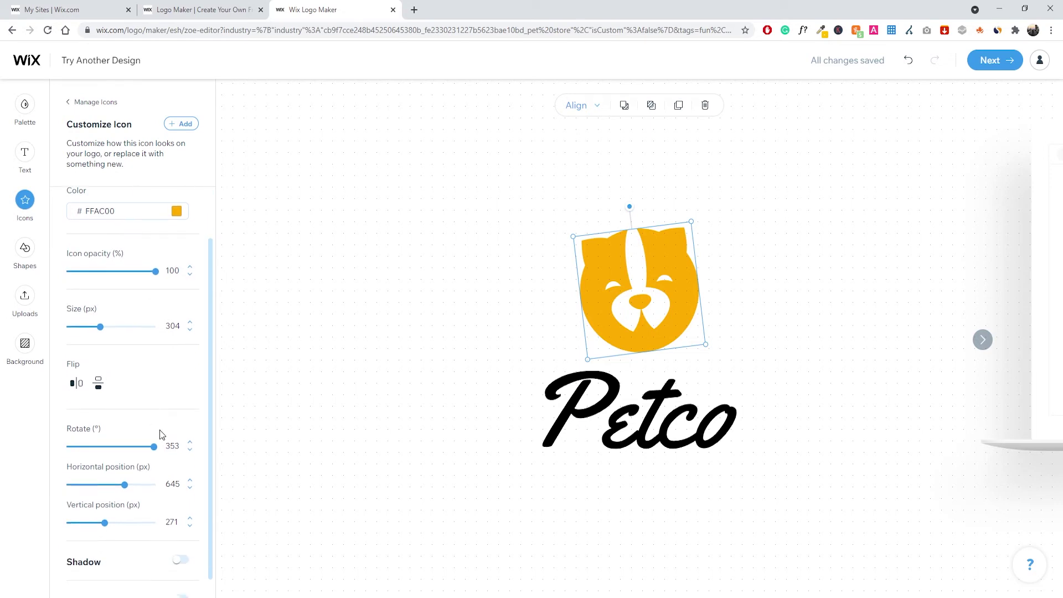
mouse_move(155, 446)
mouse_down()
mouse_move(143, 446)
mouse_move(166, 447)
mouse_up()
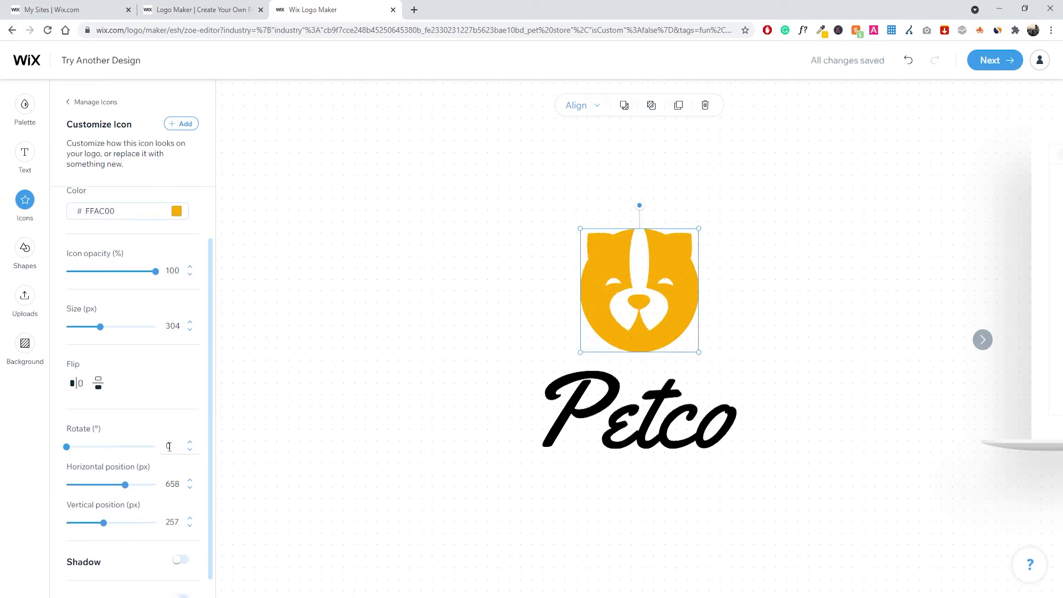
click(439, 299)
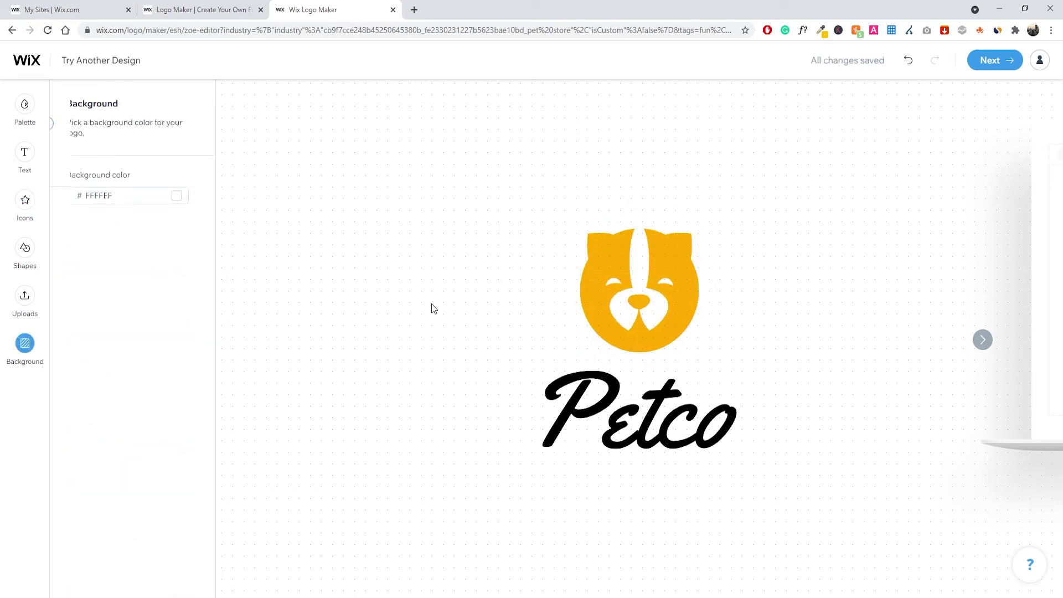
click(581, 380)
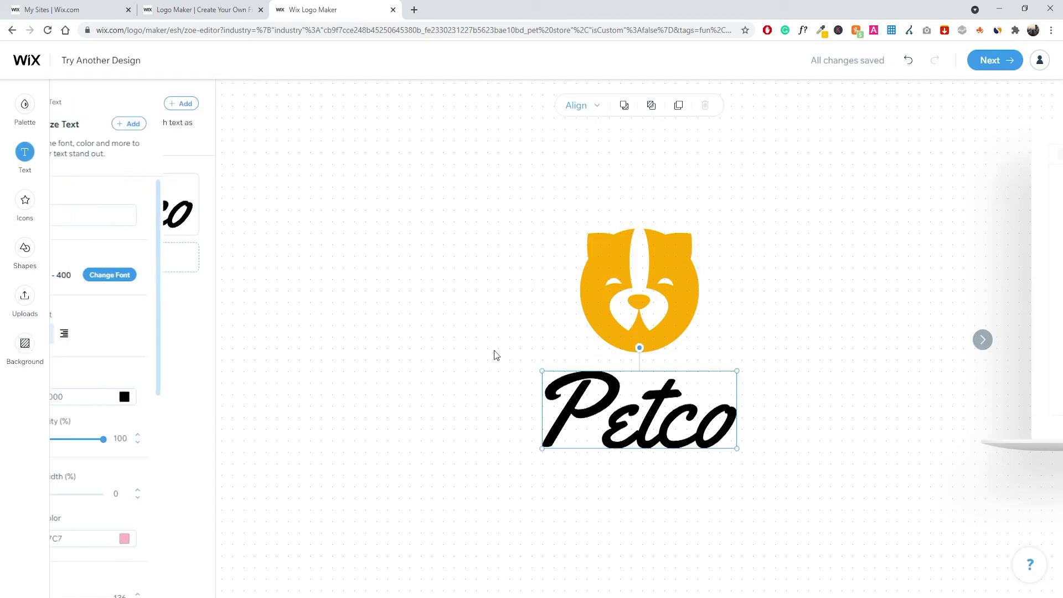
scroll(135, 382, down, 6)
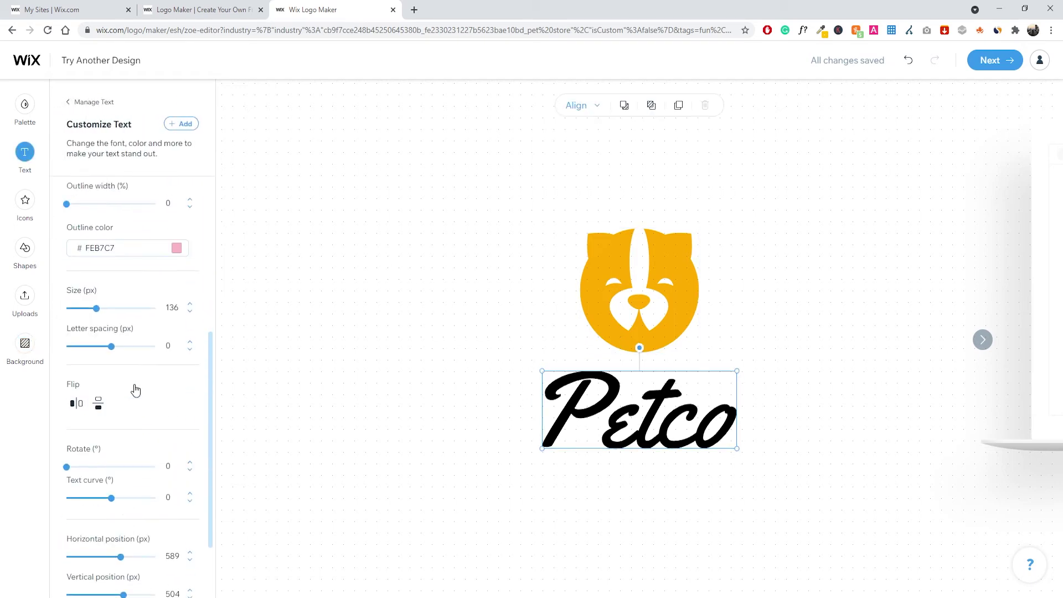
scroll(137, 382, up, 3)
scroll(137, 390, up, 3)
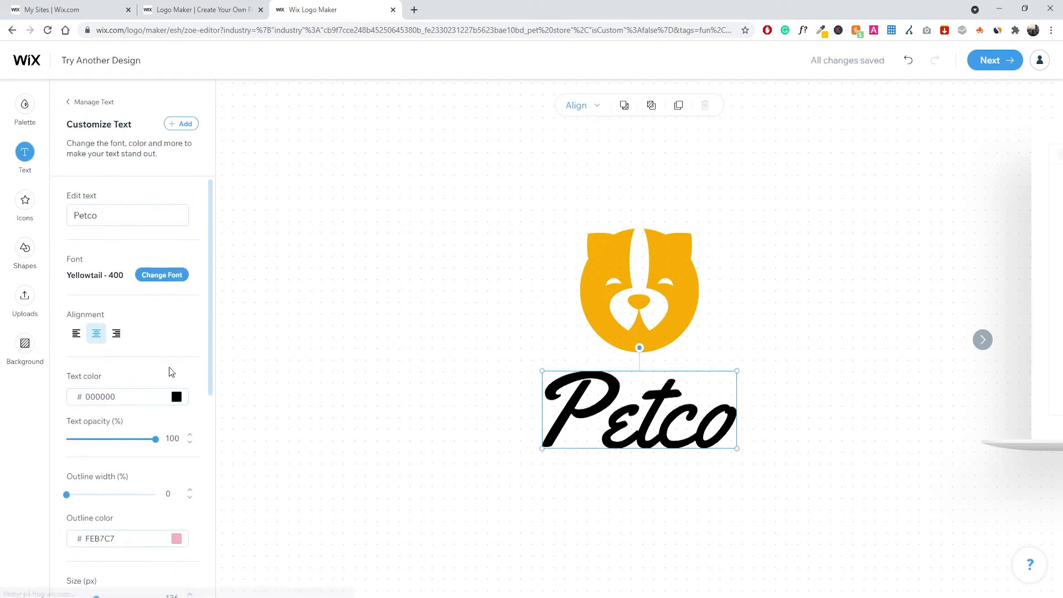
click(520, 270)
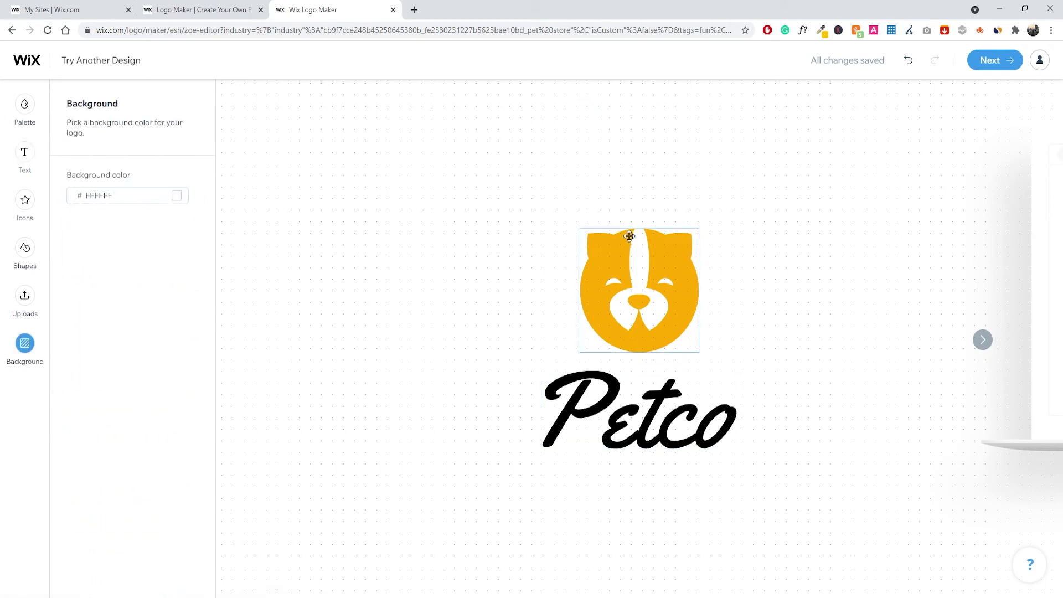
Try the Work Sans - 800 font on the Petco text and set its font to Work Sans - 700
click(638, 408)
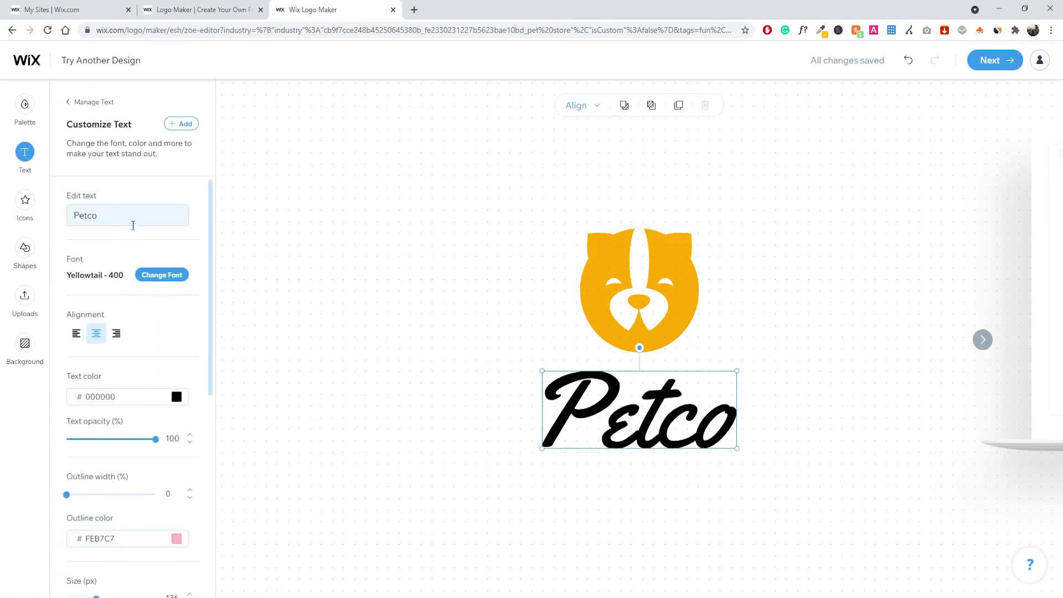
click(165, 275)
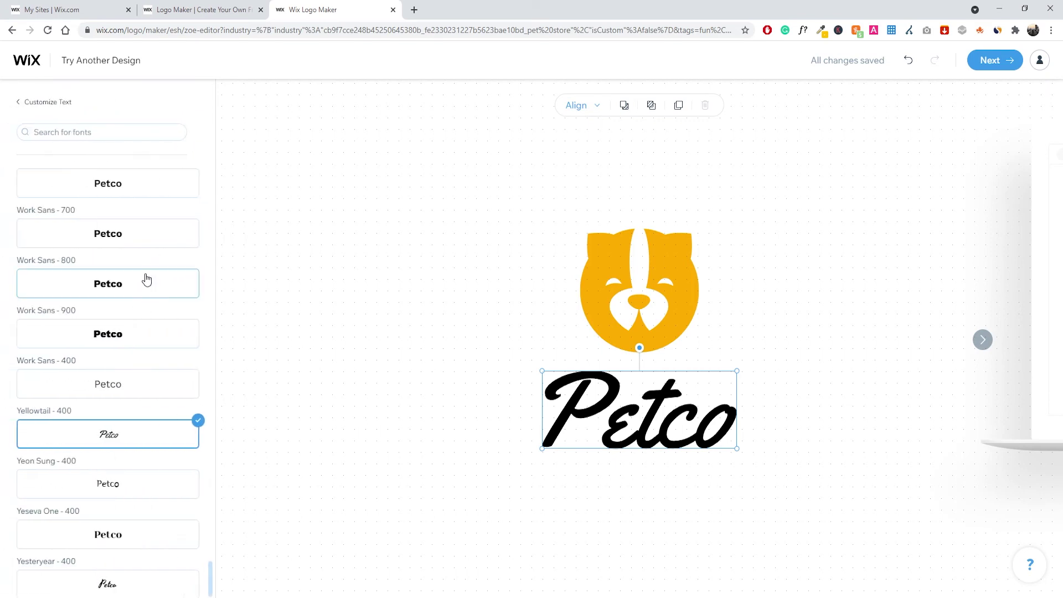
click(146, 279)
click(132, 240)
click(139, 283)
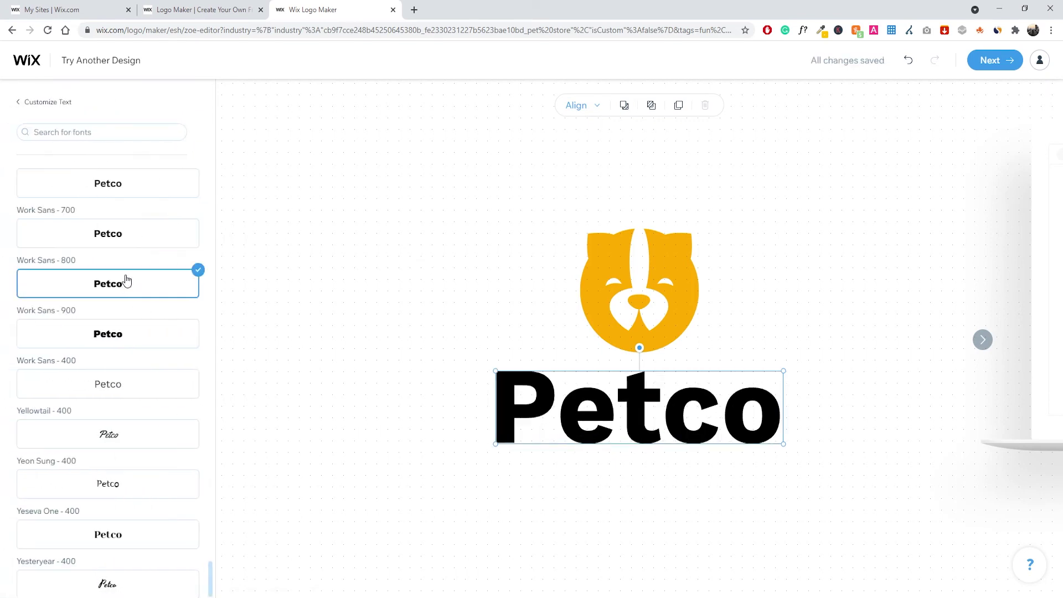
click(140, 233)
click(427, 332)
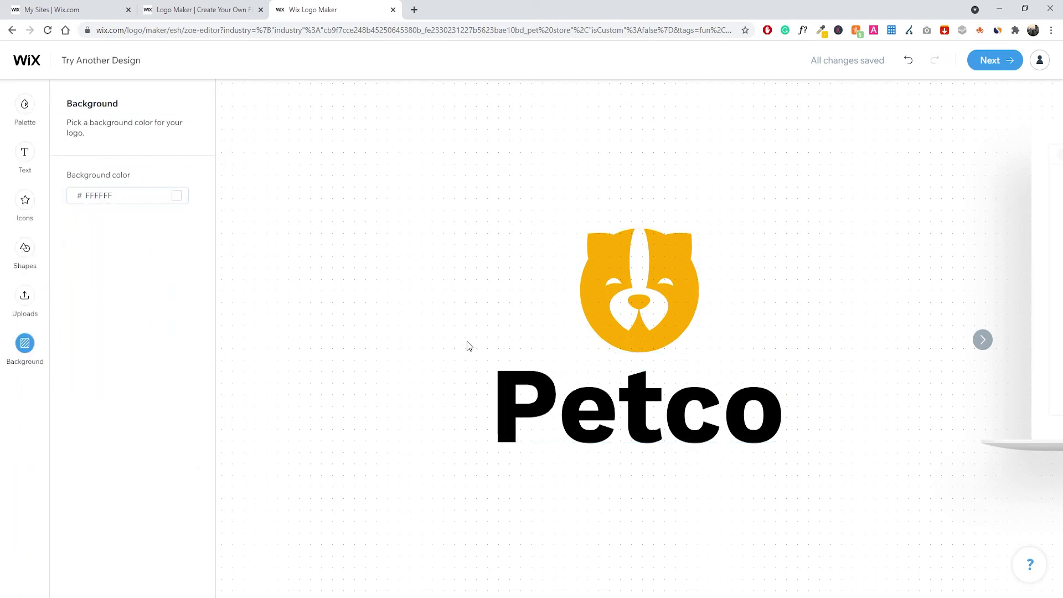
Browse the suggested icons that can be added to the logo
click(26, 201)
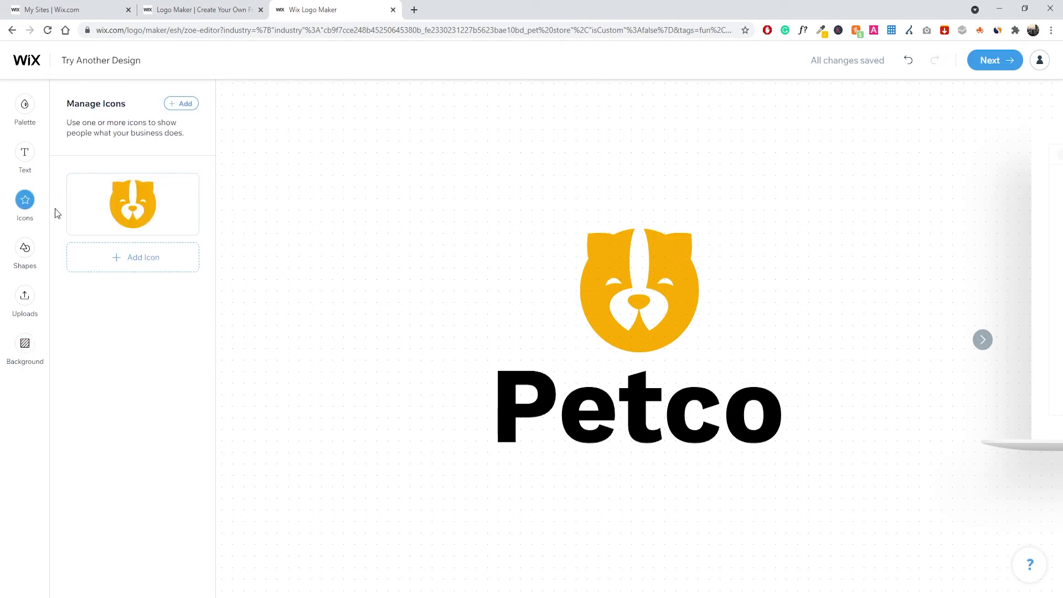
click(155, 271)
scroll(121, 304, down, 6)
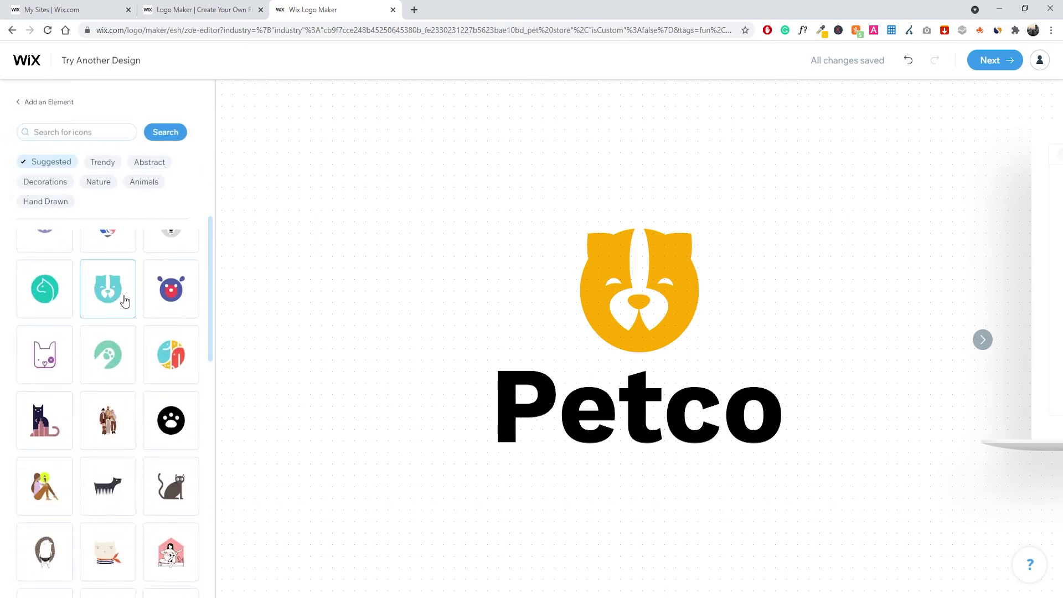
scroll(150, 296, down, 14)
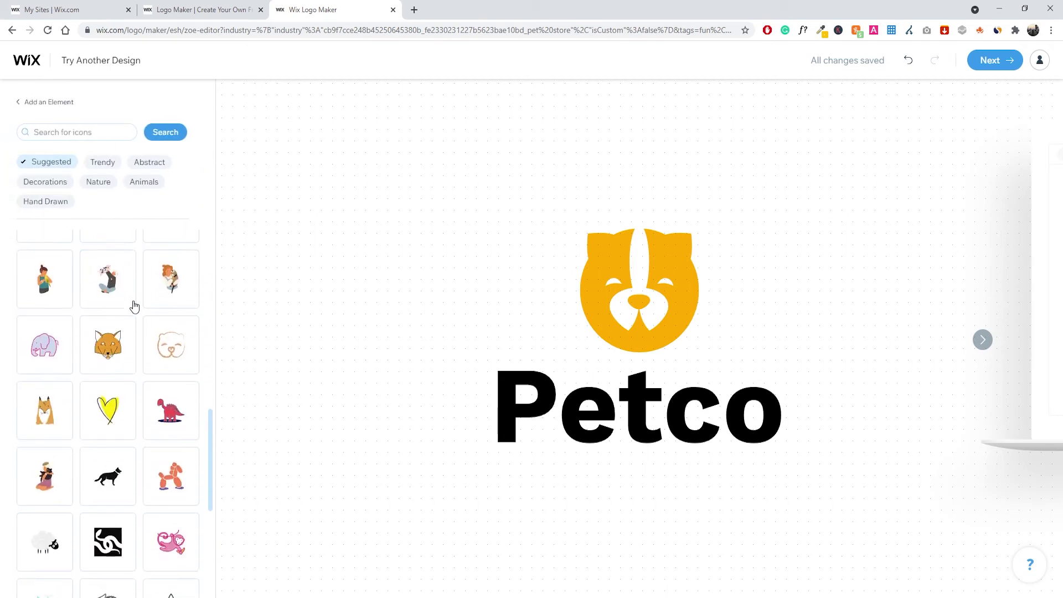
scroll(144, 303, down, 1)
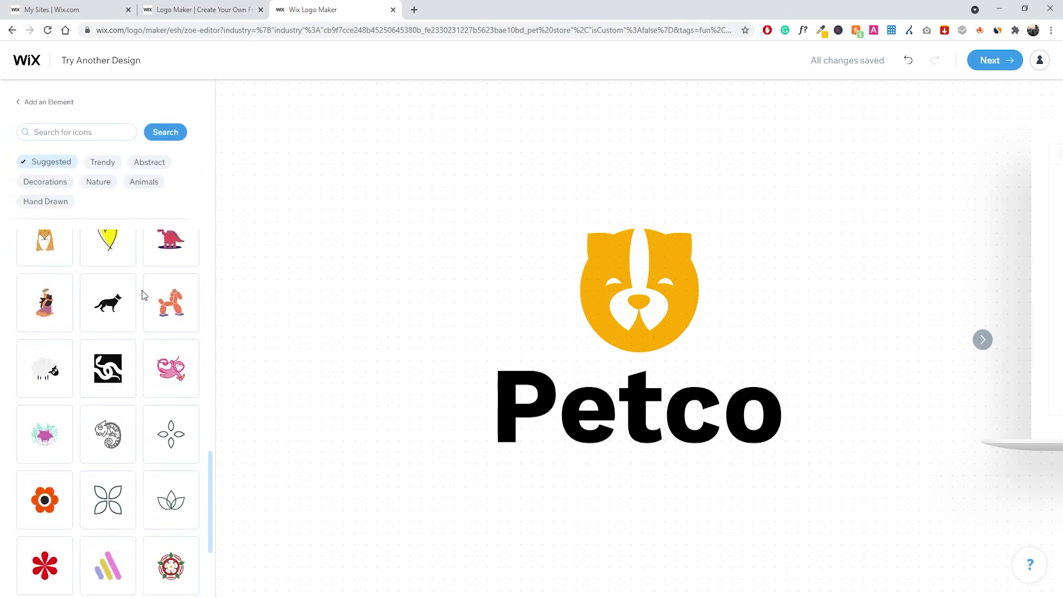
scroll(142, 292, down, 8)
scroll(146, 305, down, 1)
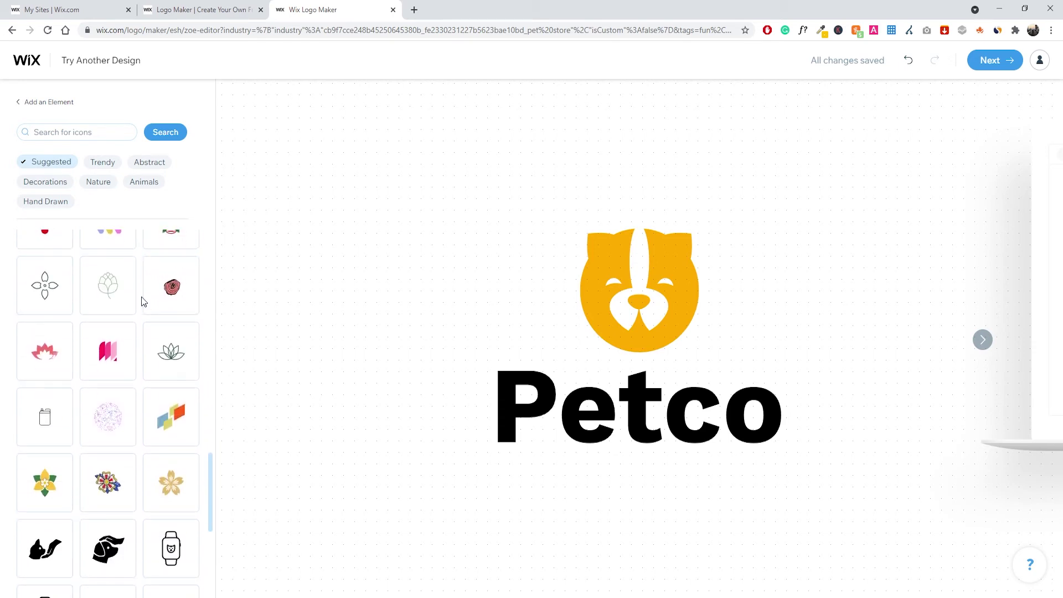
click(19, 102)
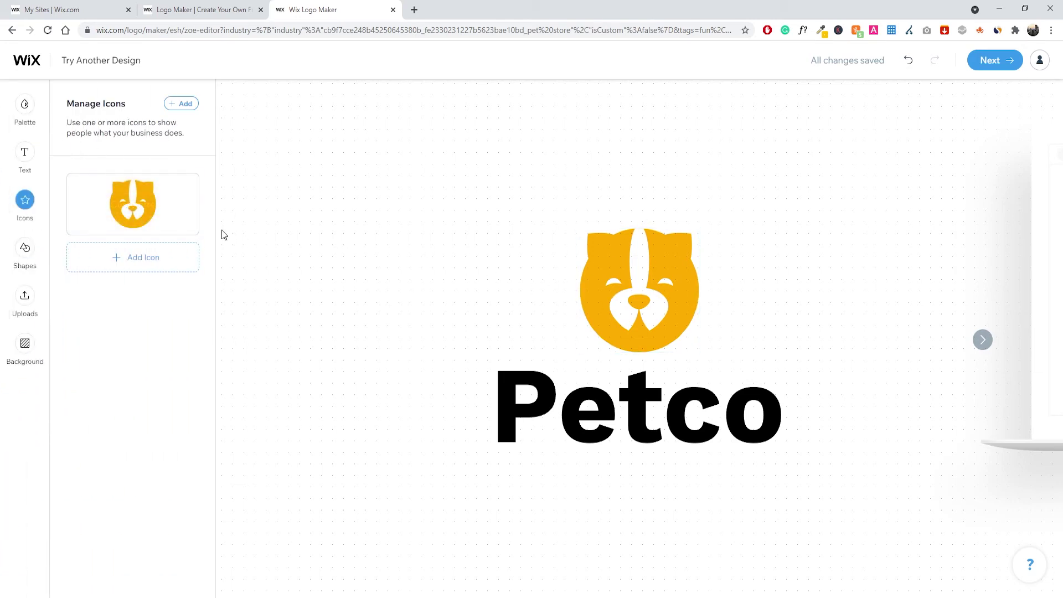
Try a blue poodle icon on top of the dog face and delete it
click(164, 259)
click(107, 256)
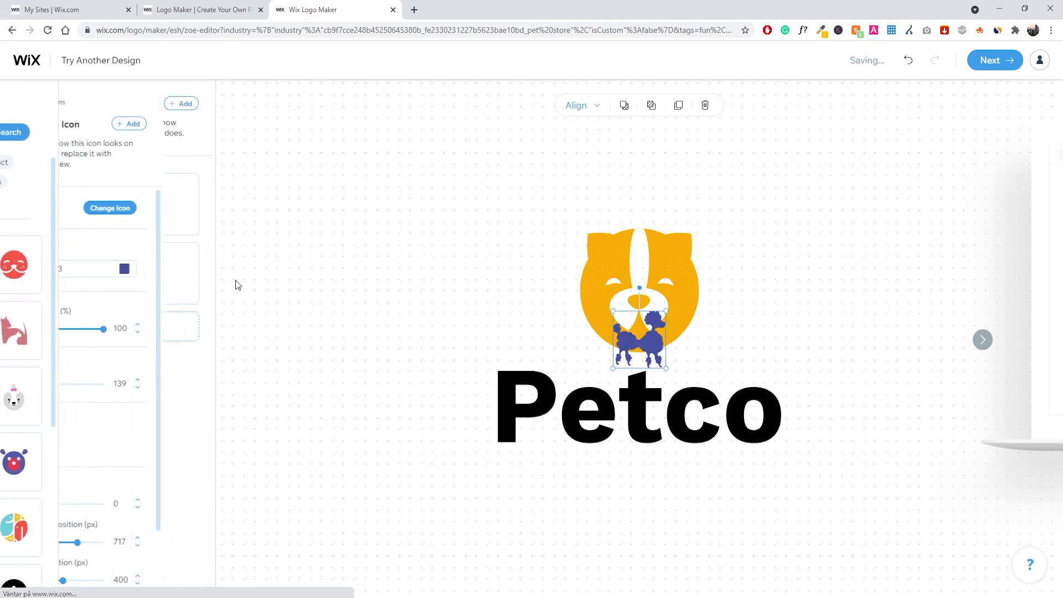
drag(636, 338, 633, 309)
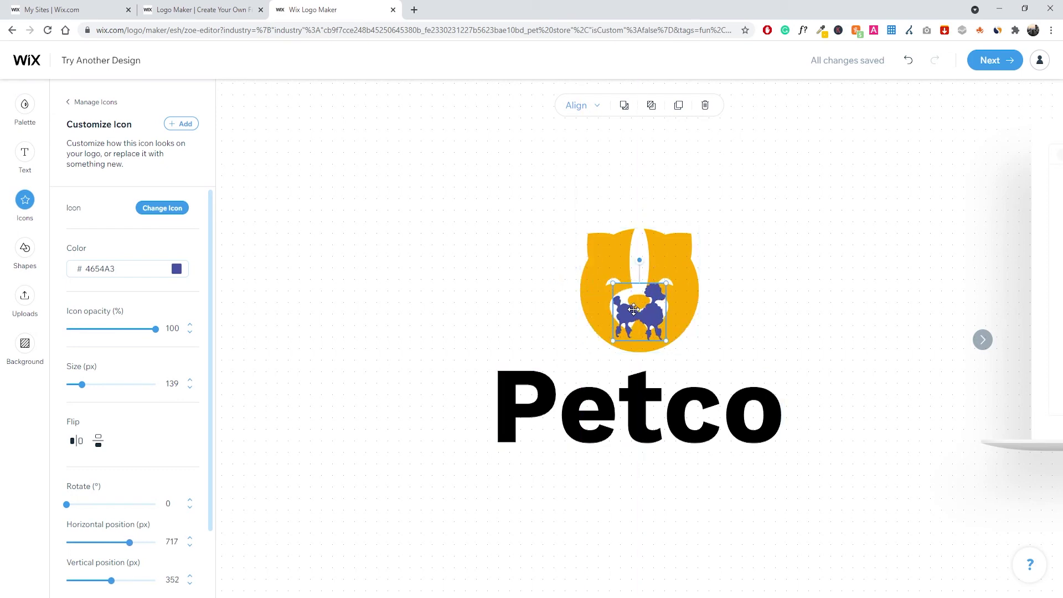
key(Delete)
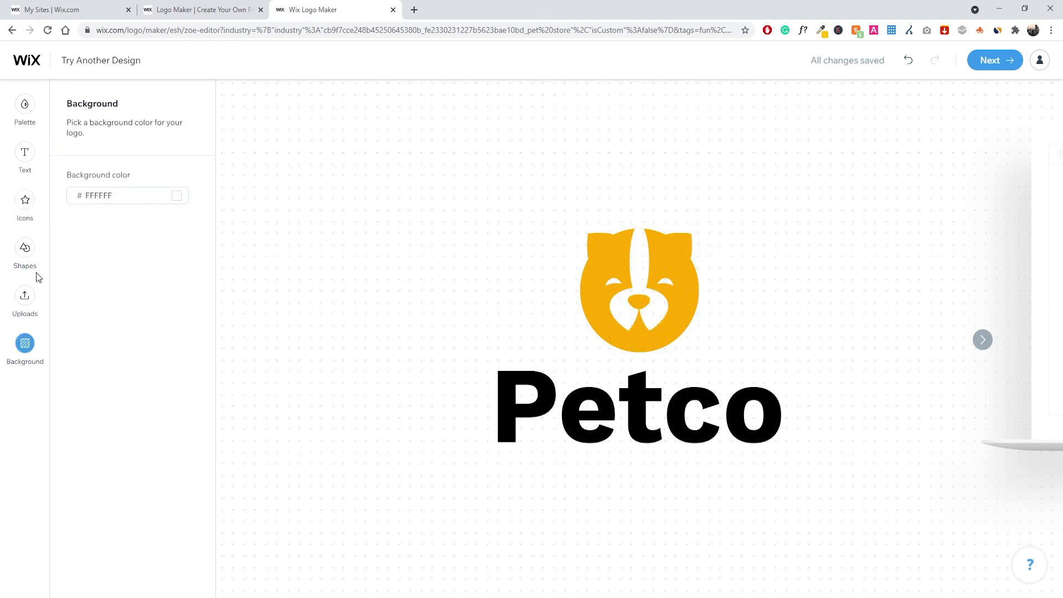
Add a square shape and stretch it into a thin bar about 512 by 7 px directly beneath the Petco text
click(25, 249)
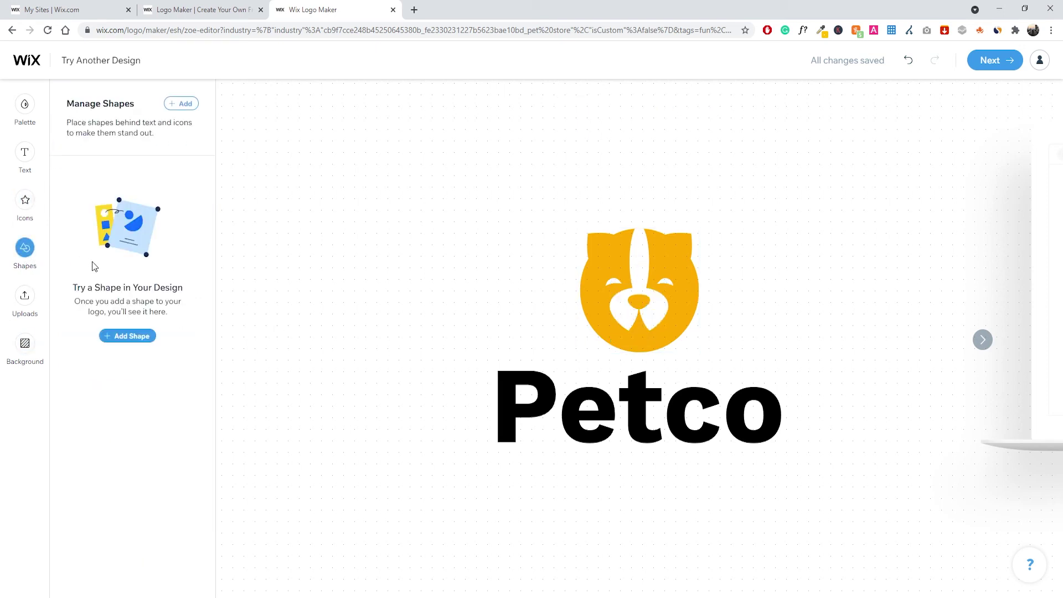
click(134, 336)
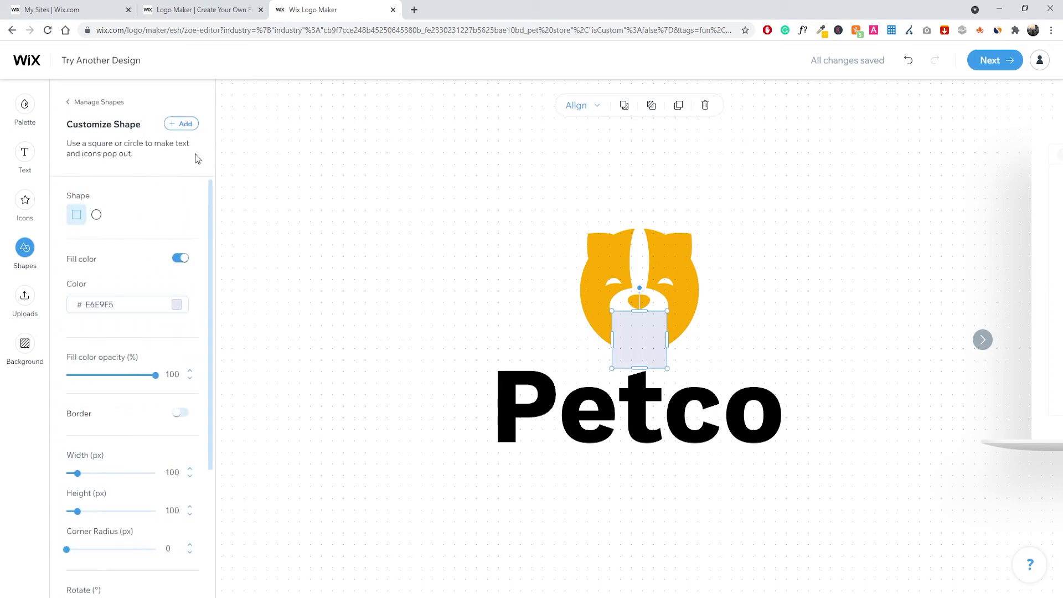
drag(637, 339, 527, 463)
click(96, 214)
click(76, 214)
drag(527, 501, 780, 440)
drag(645, 469, 621, 447)
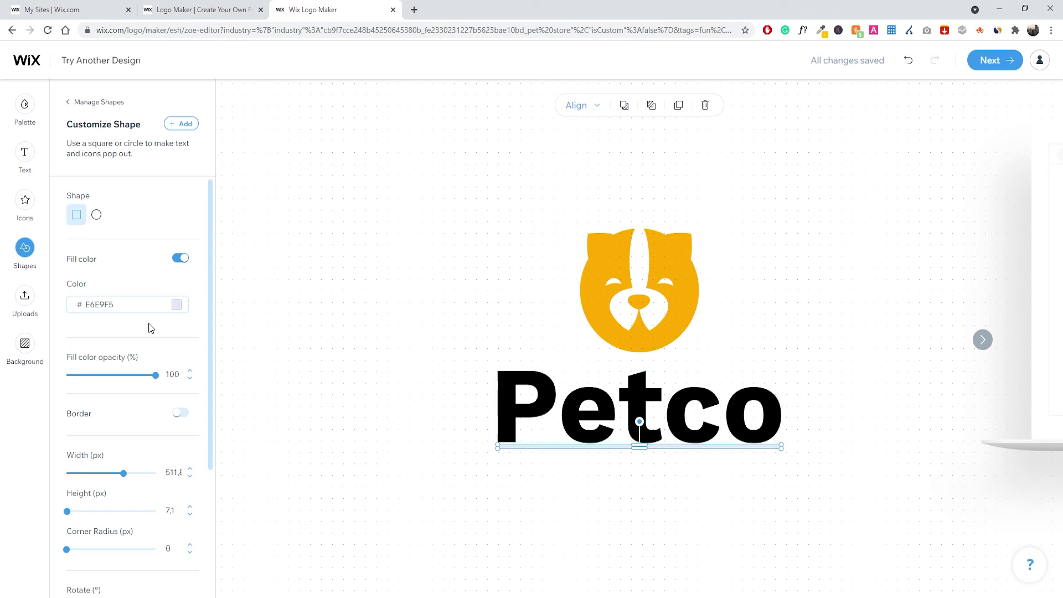
Fill the thin bar beneath the Petco text with black (000000) and nudge it up against the lettering
click(177, 305)
click(225, 330)
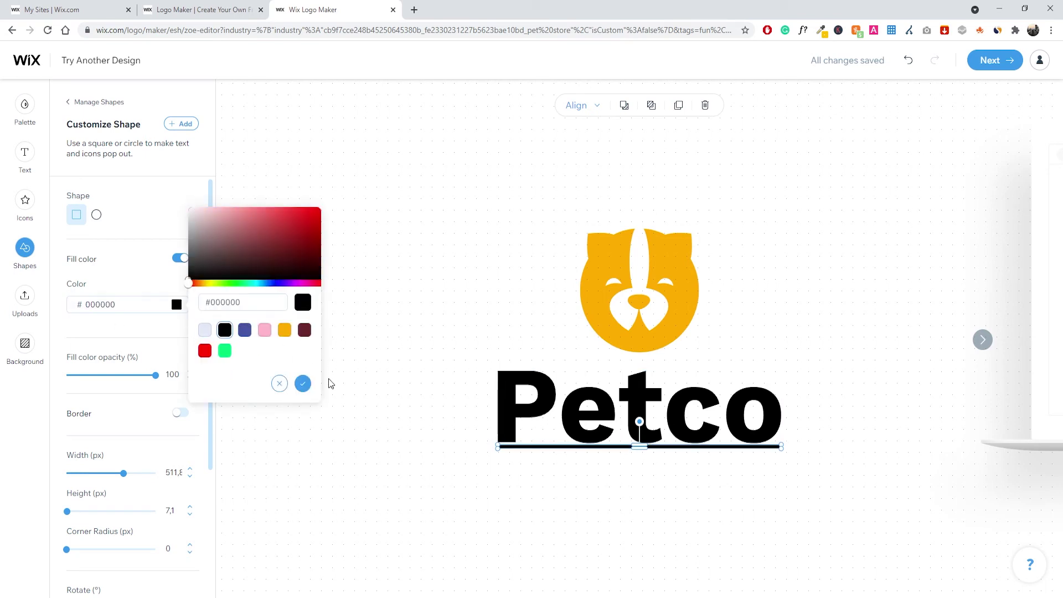
click(303, 383)
click(449, 313)
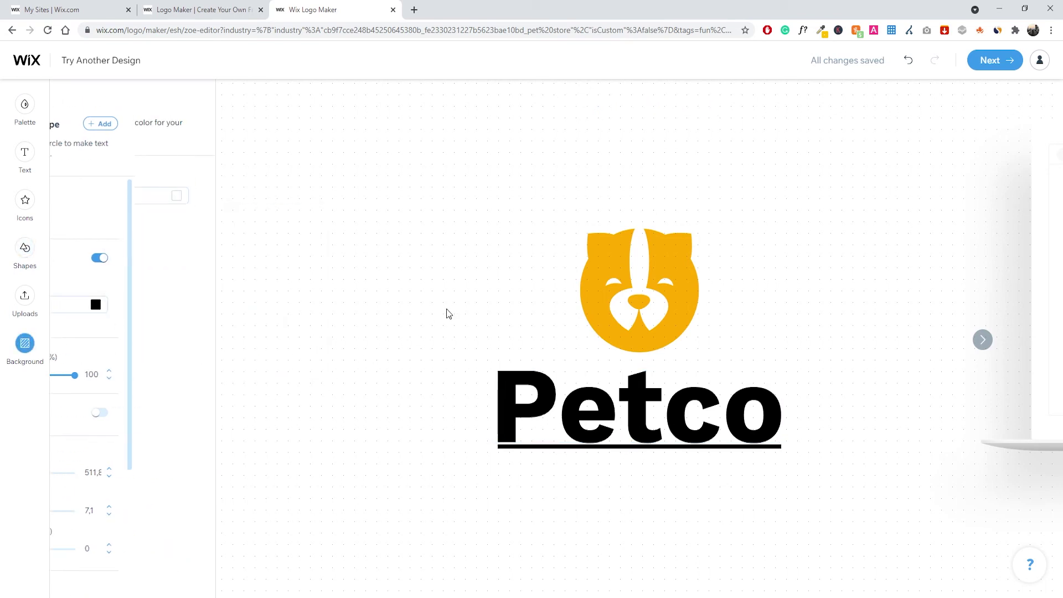
click(657, 447)
key(Up)
key(Up)
key(Up)
key(Up)
key(Up)
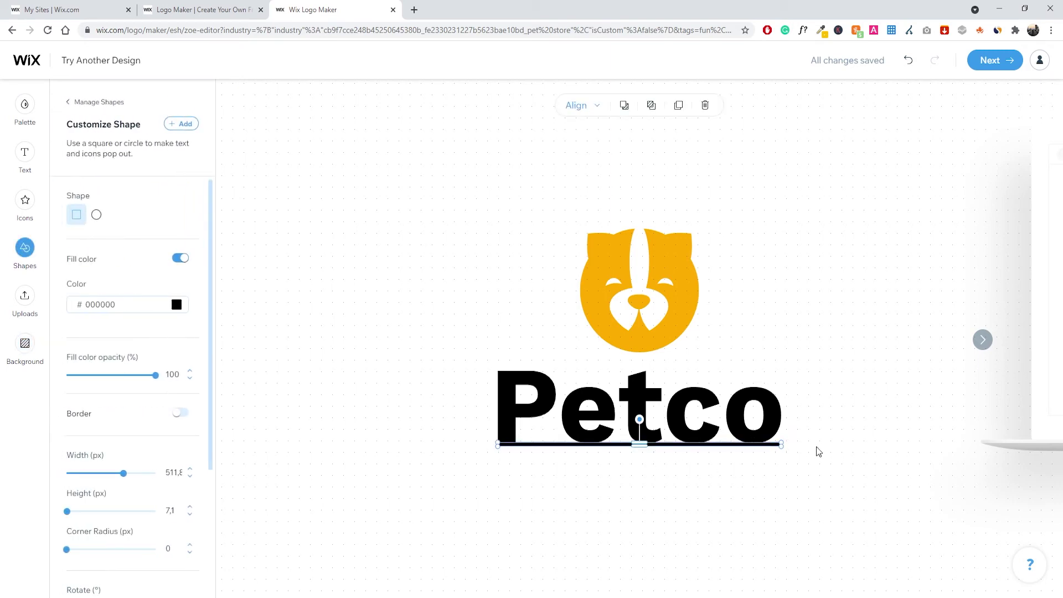
click(818, 452)
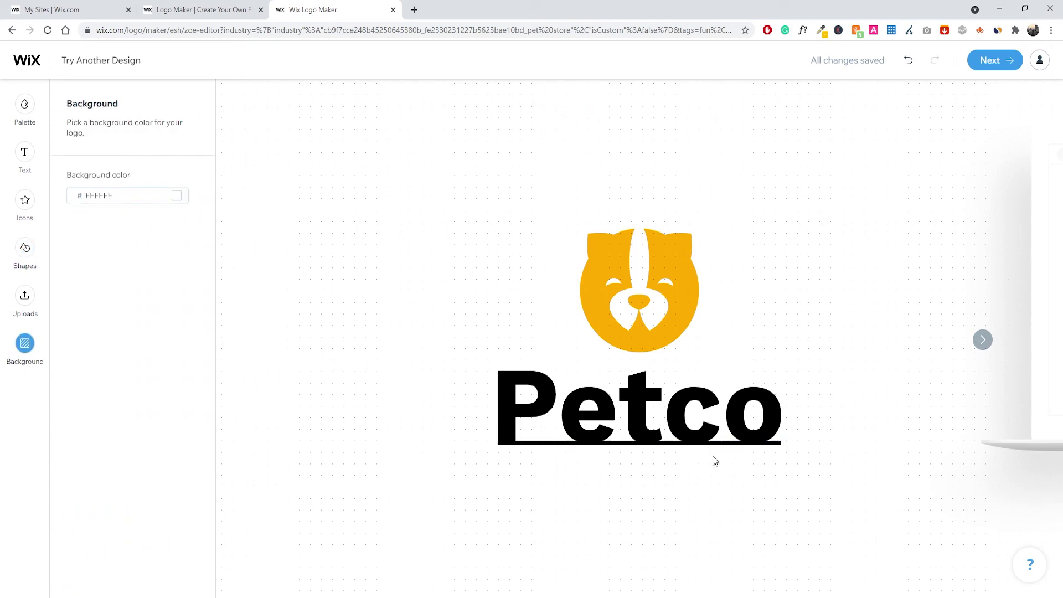
Delete the black bar beneath the Petco text
click(771, 446)
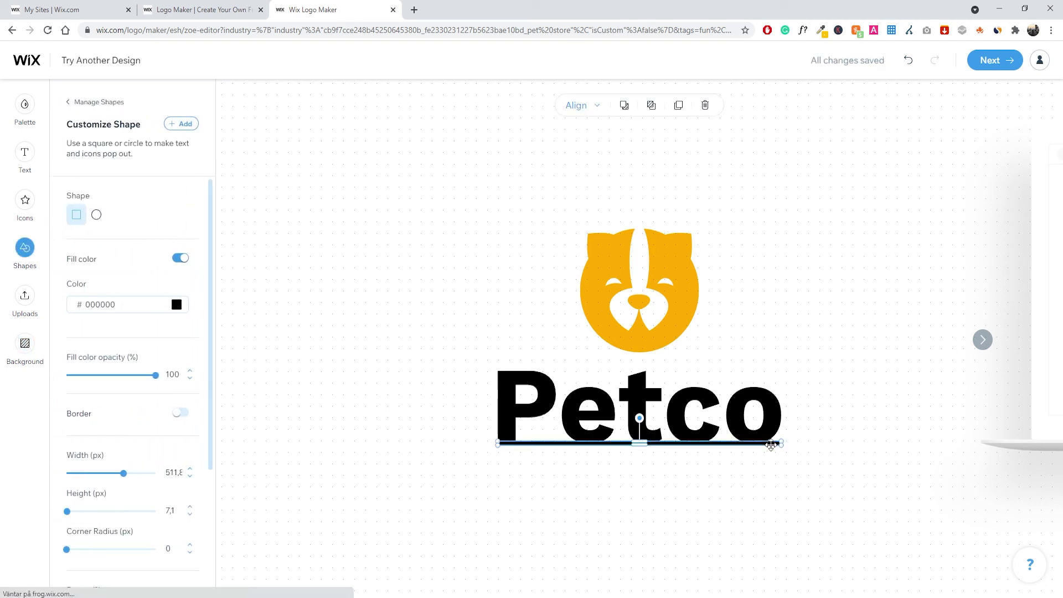
key(Delete)
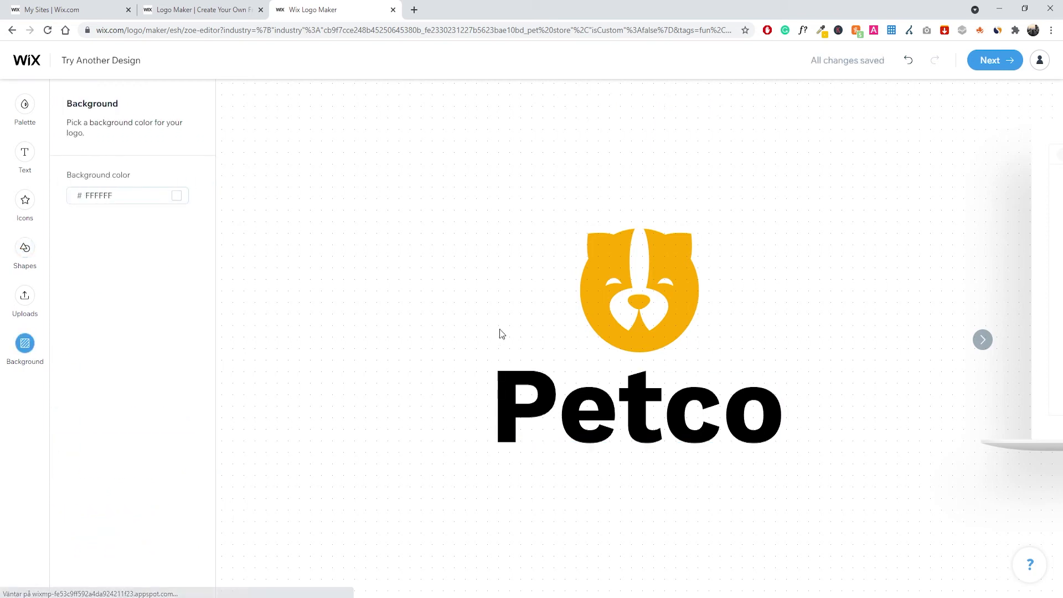
Add a circle shape of about 277 by 277 px around the dog face and move it backward behind the icon
click(30, 254)
click(128, 336)
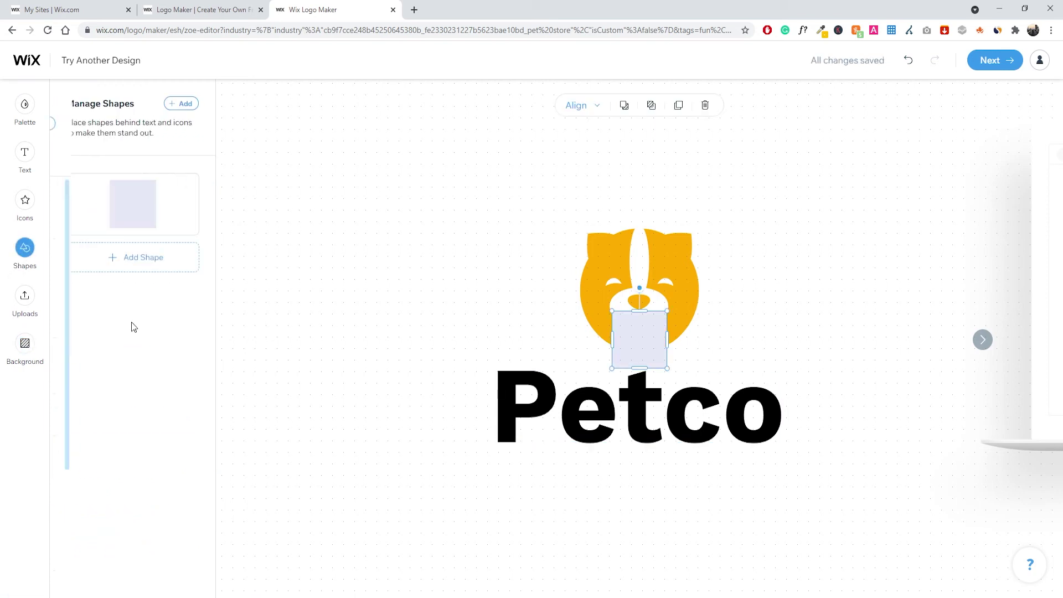
click(96, 215)
drag(634, 333, 602, 241)
drag(635, 277, 666, 301)
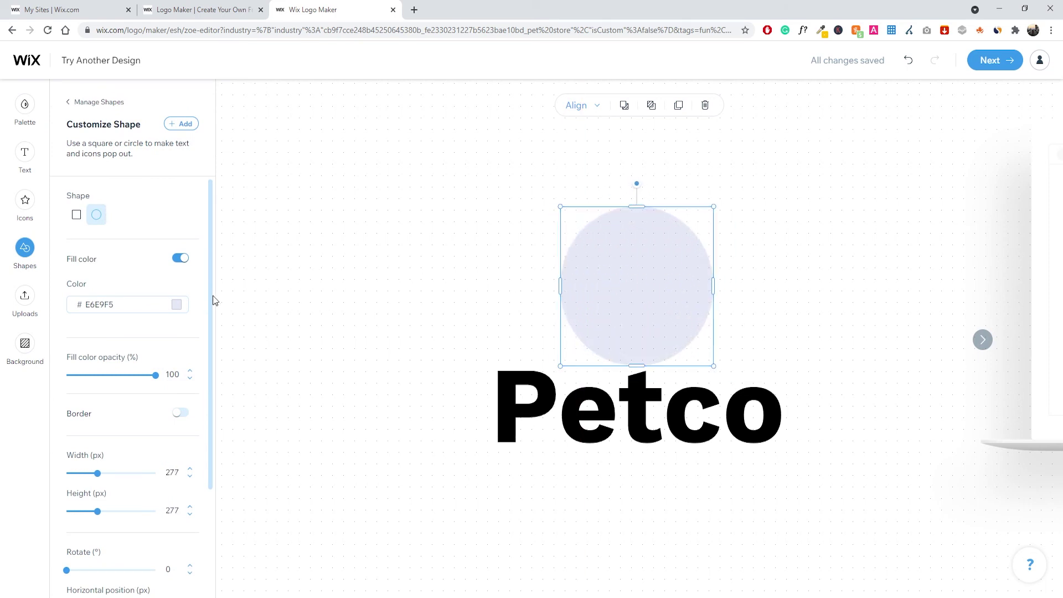
right_click(670, 265)
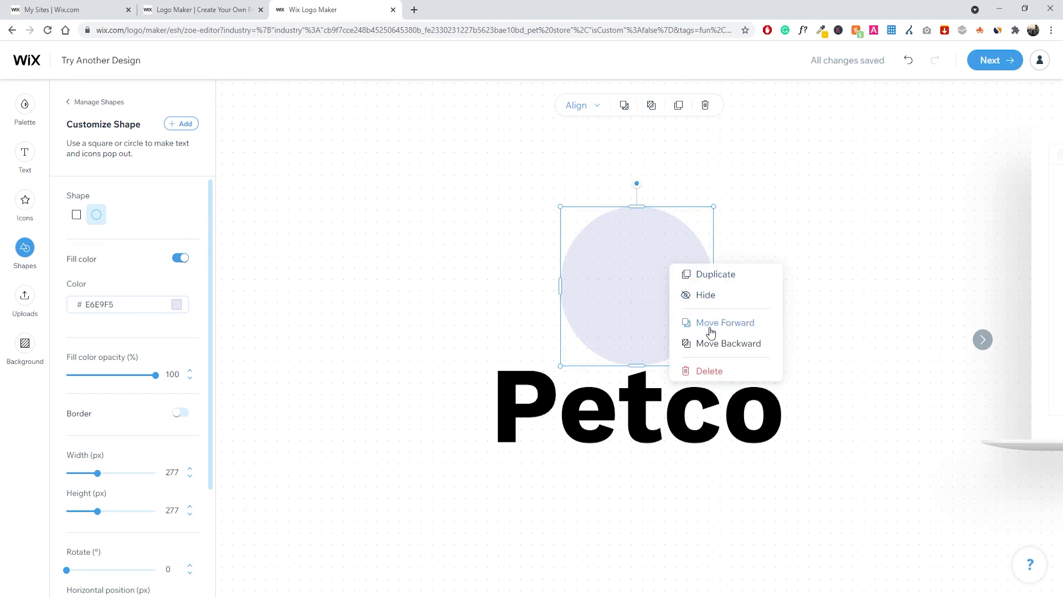
click(716, 344)
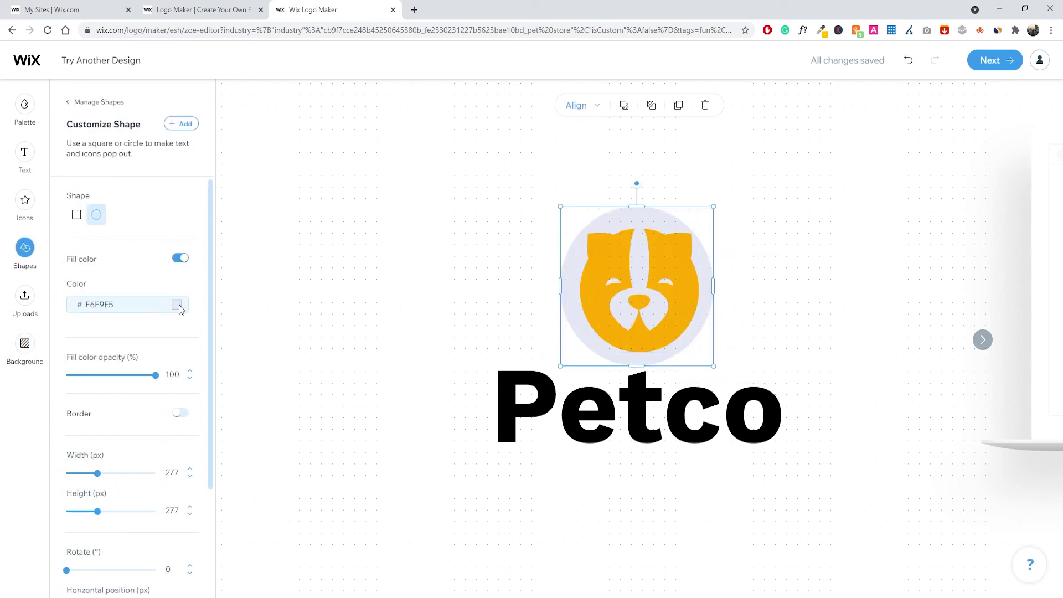
Try a black (000000) fill on the circle behind the dog face and delete the circle
click(177, 305)
click(225, 330)
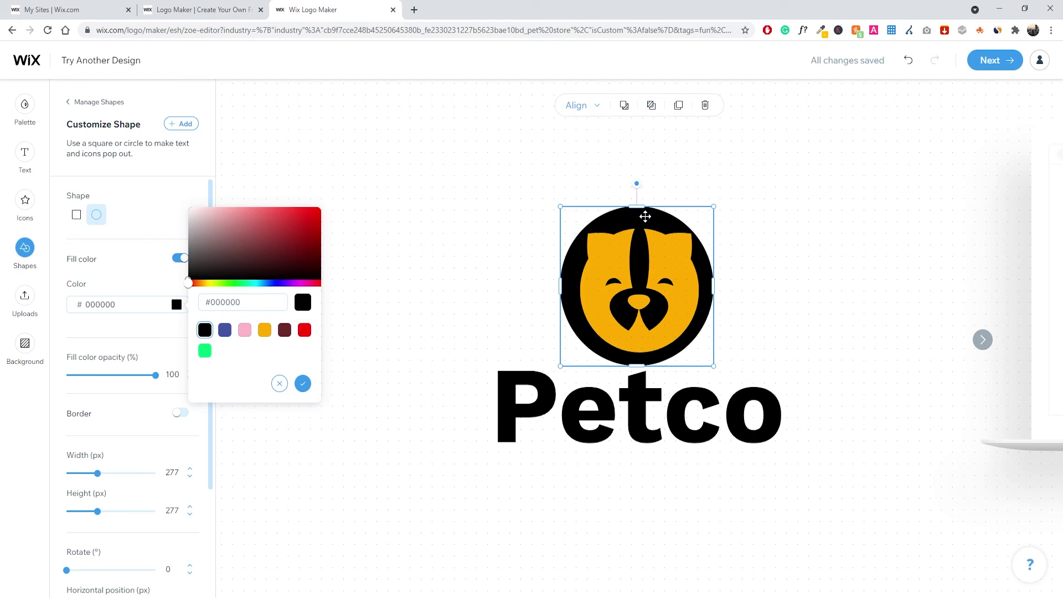
key(Delete)
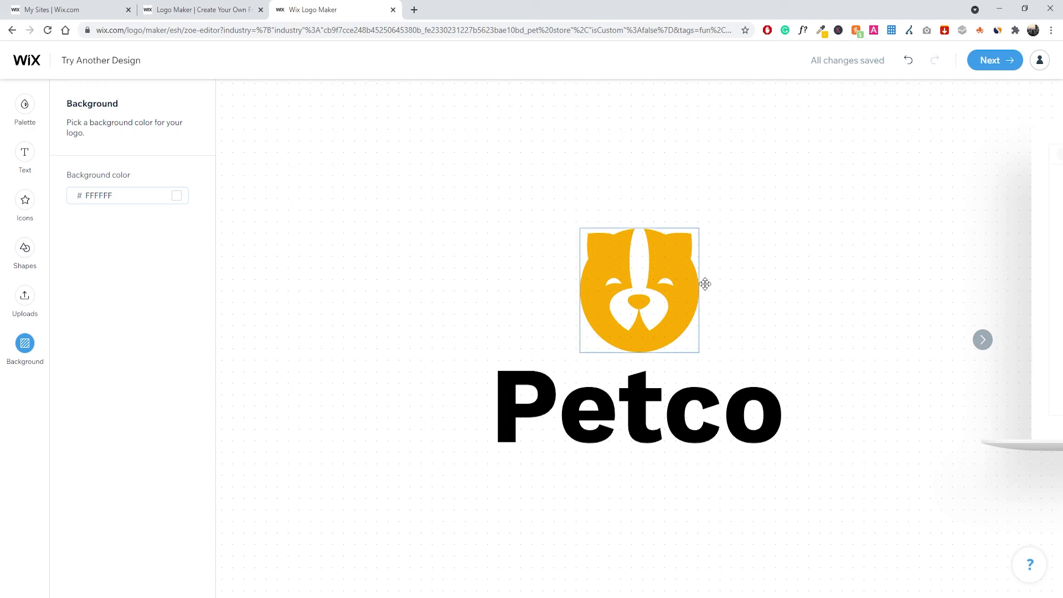
Preview the logo on the website, social media, business card and merchandise mockups and return to the logo canvas
click(984, 341)
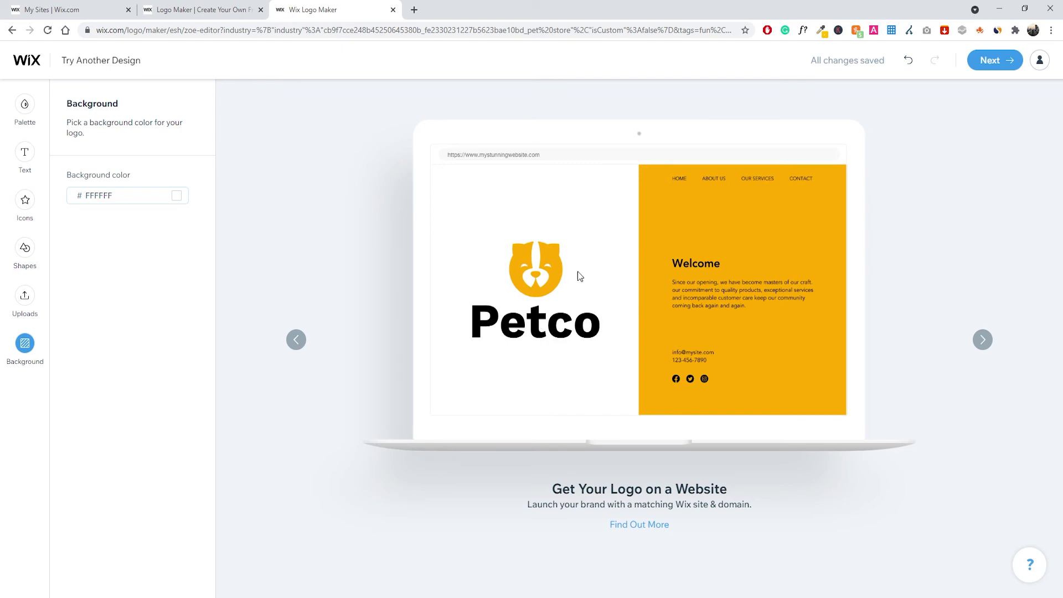
click(983, 340)
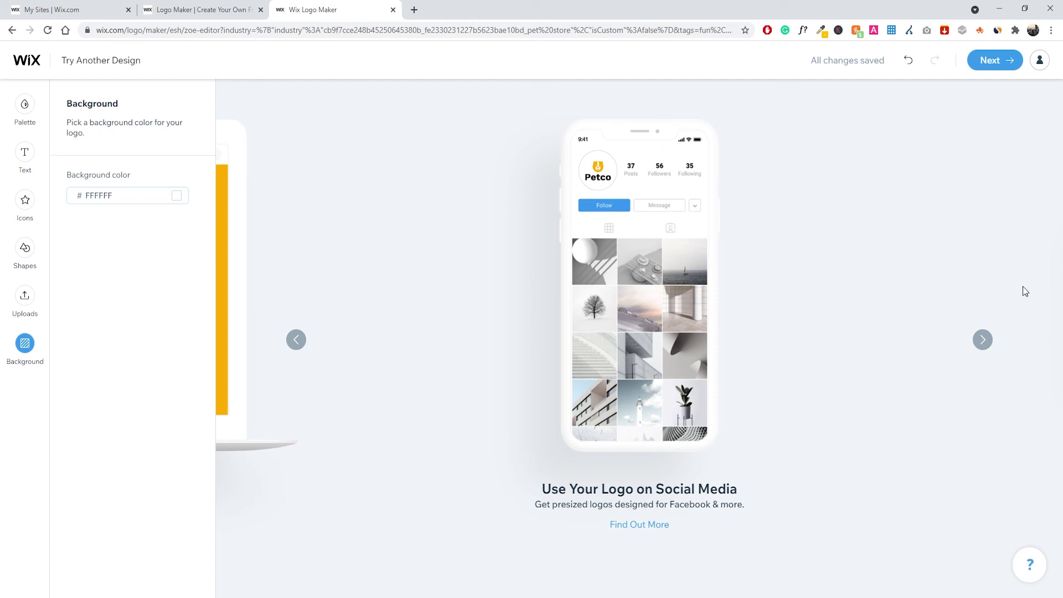
click(983, 340)
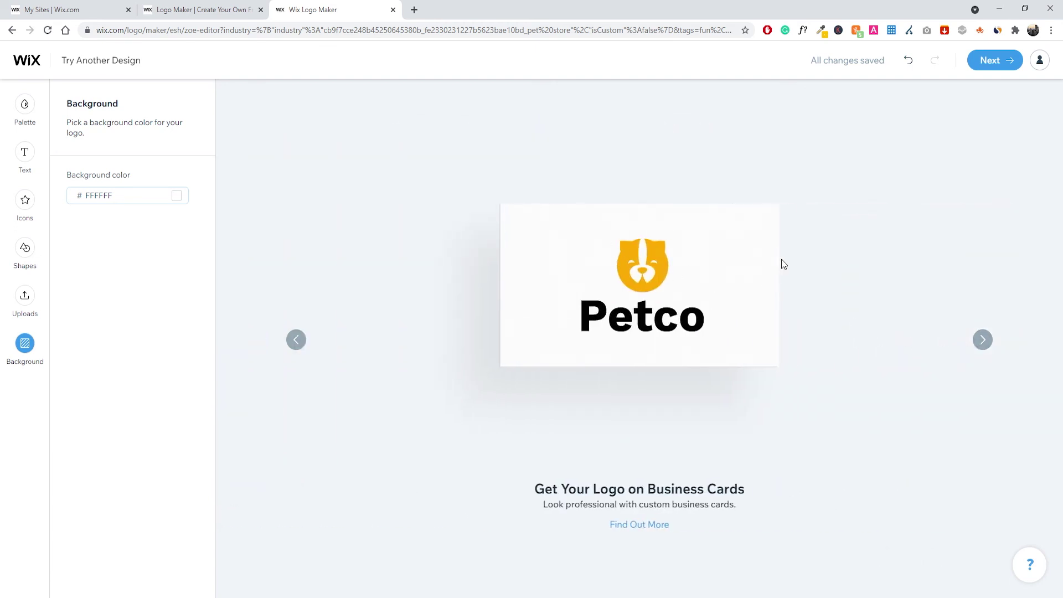
click(981, 337)
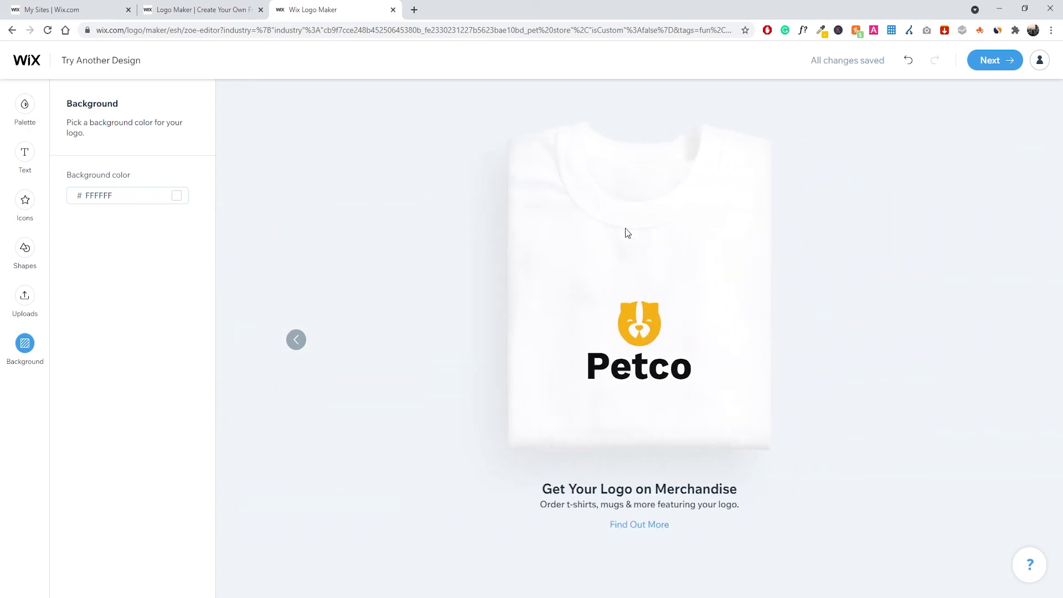
click(297, 340)
click(296, 340)
click(296, 339)
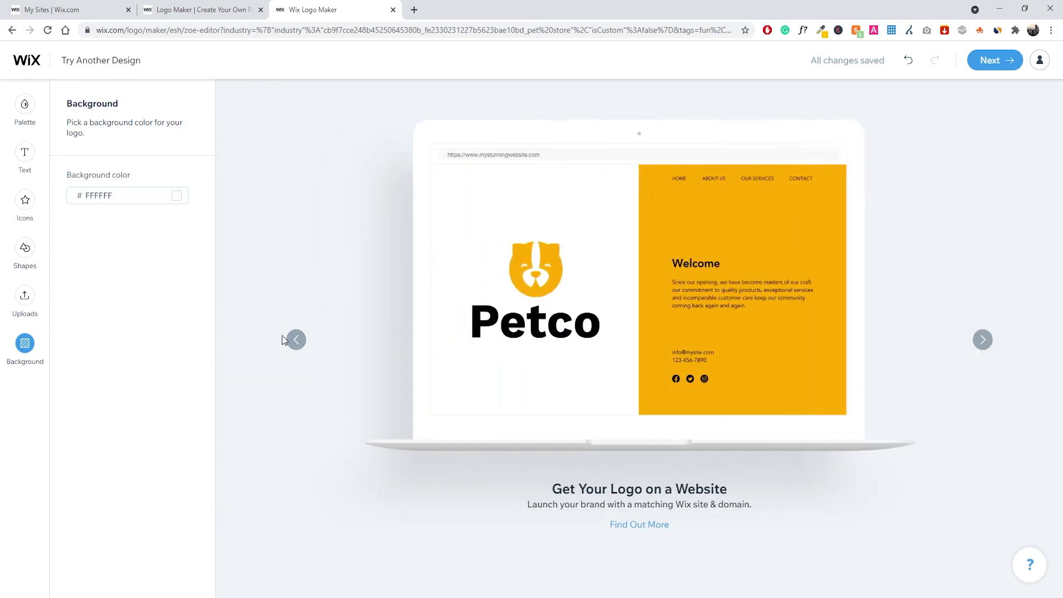
click(295, 339)
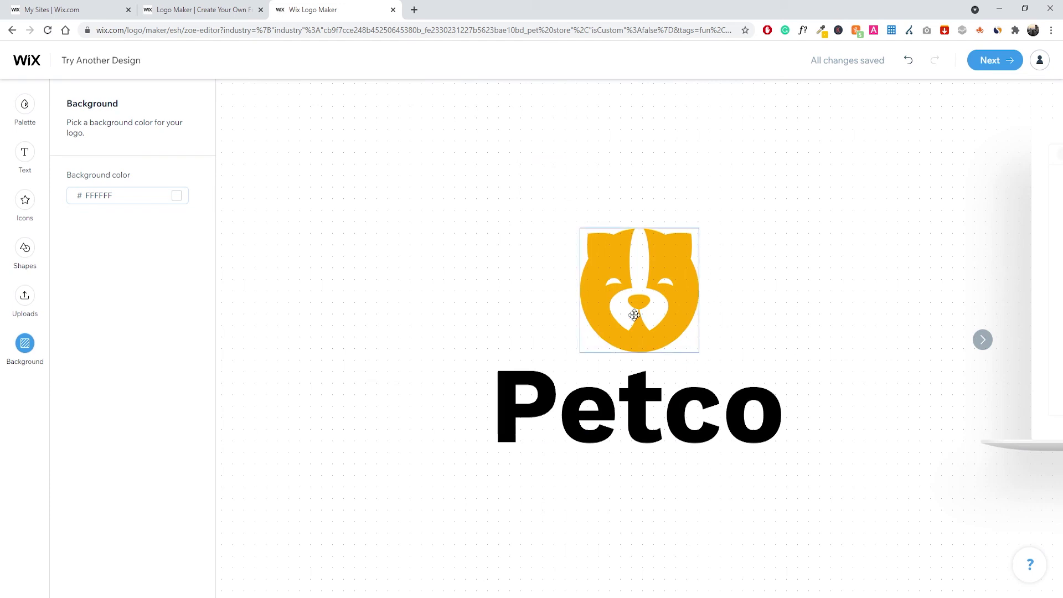
Proceed from editing to the free logo offer and review what the Wix Premium Plan includes
click(990, 61)
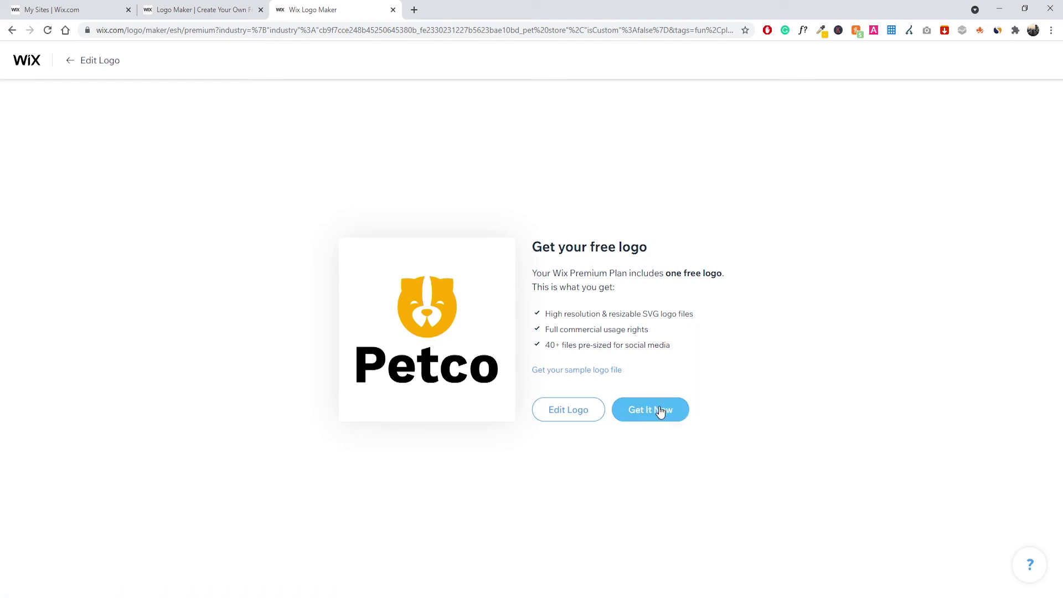
drag(534, 274, 659, 288)
click(635, 284)
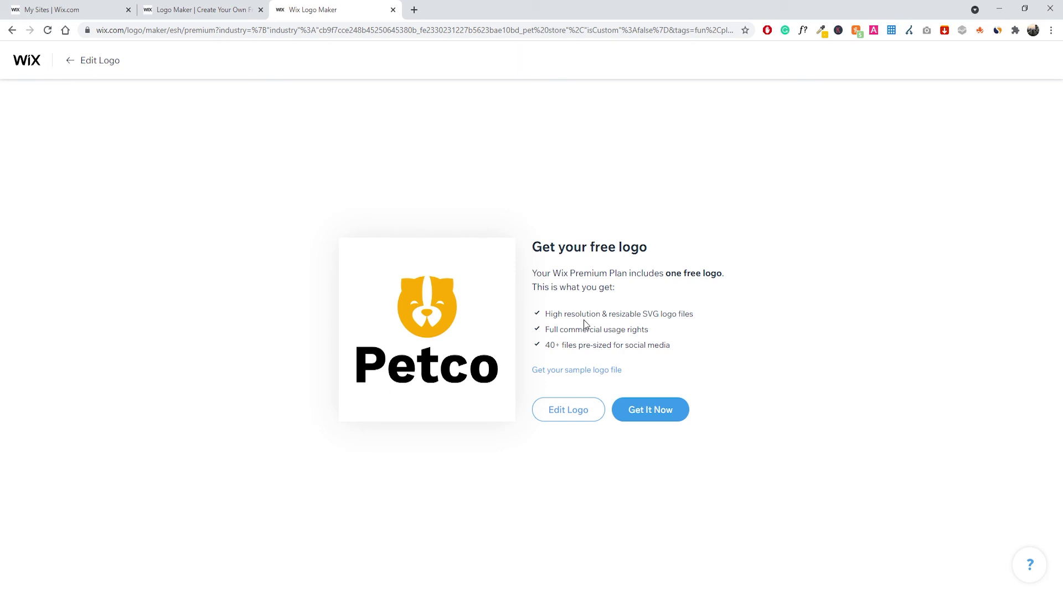
drag(545, 344, 674, 345)
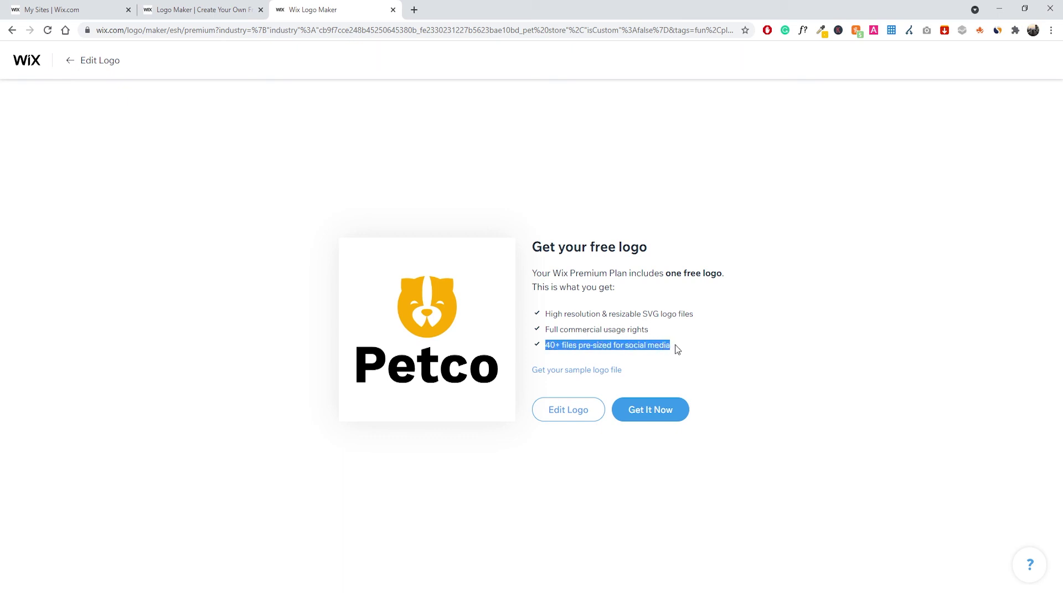
click(664, 345)
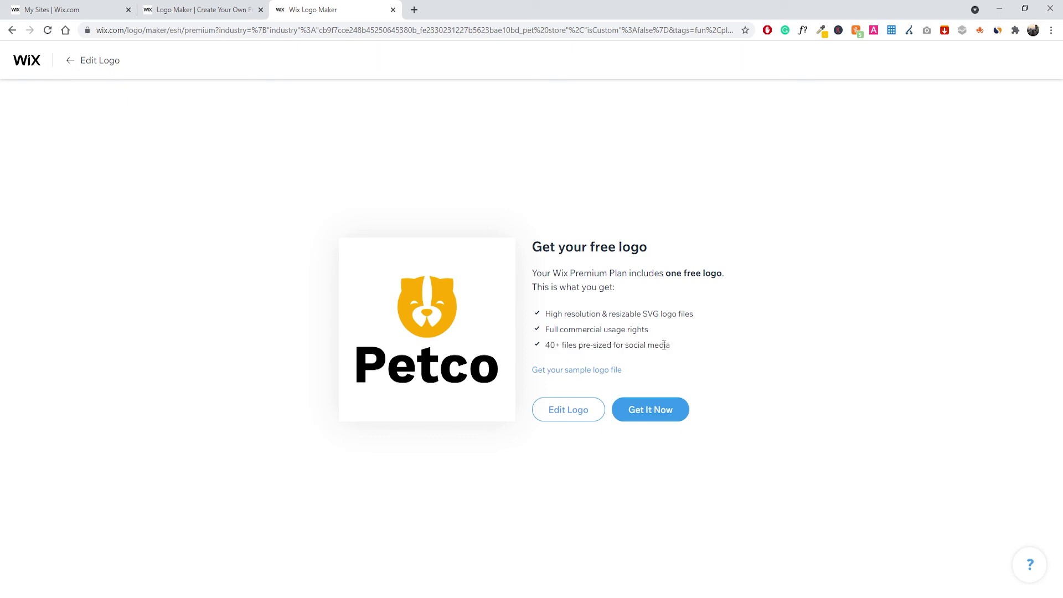